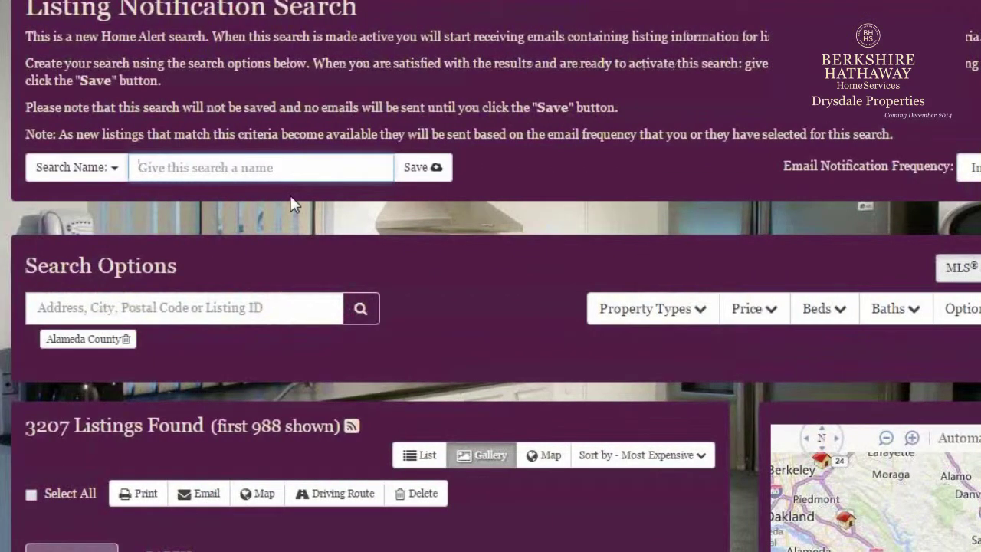
Name the search '94605 condos', limit it to postal code 94605 and Condo/Townhome, removing Alameda County.
text(94605 condos)
click(172, 310)
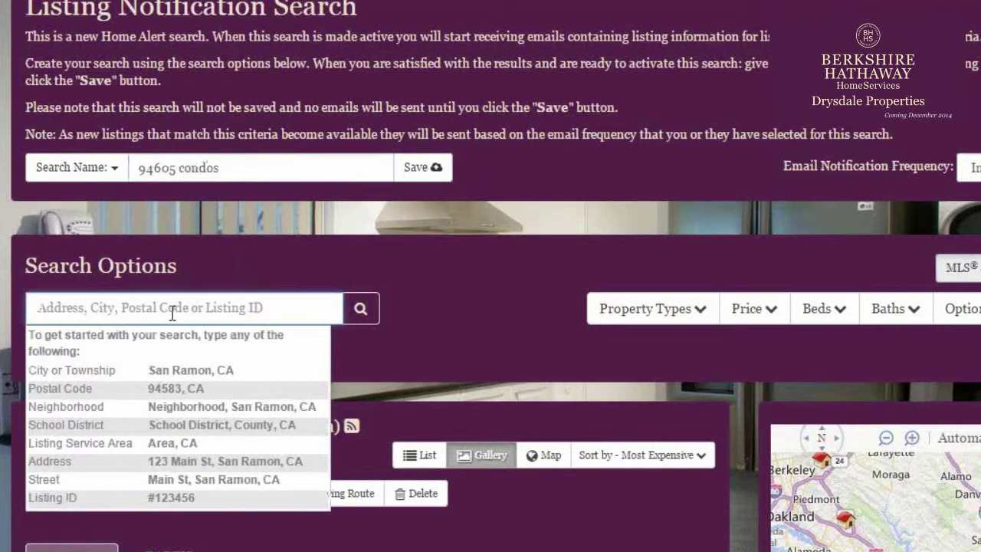
text(94605)
click(648, 308)
click(607, 375)
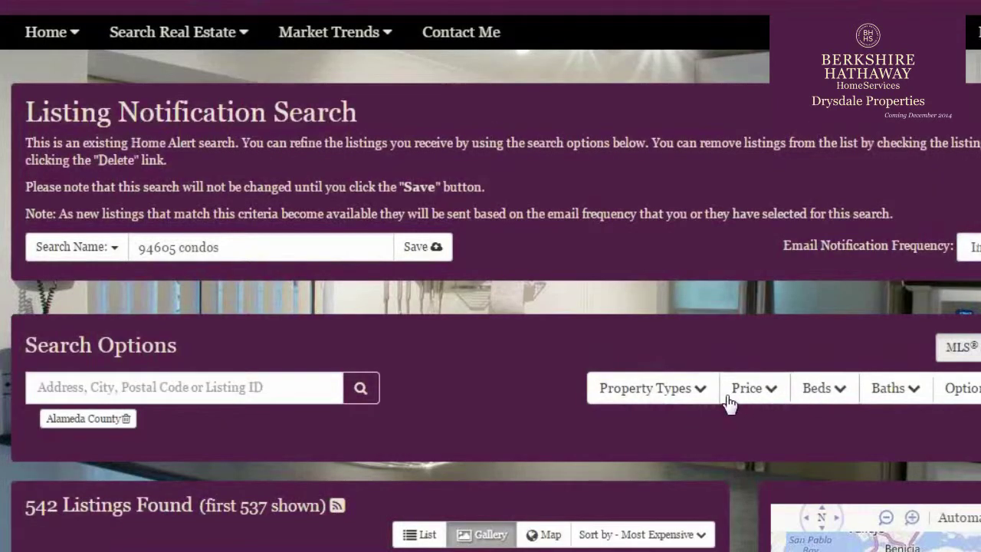
click(126, 418)
click(700, 389)
click(771, 392)
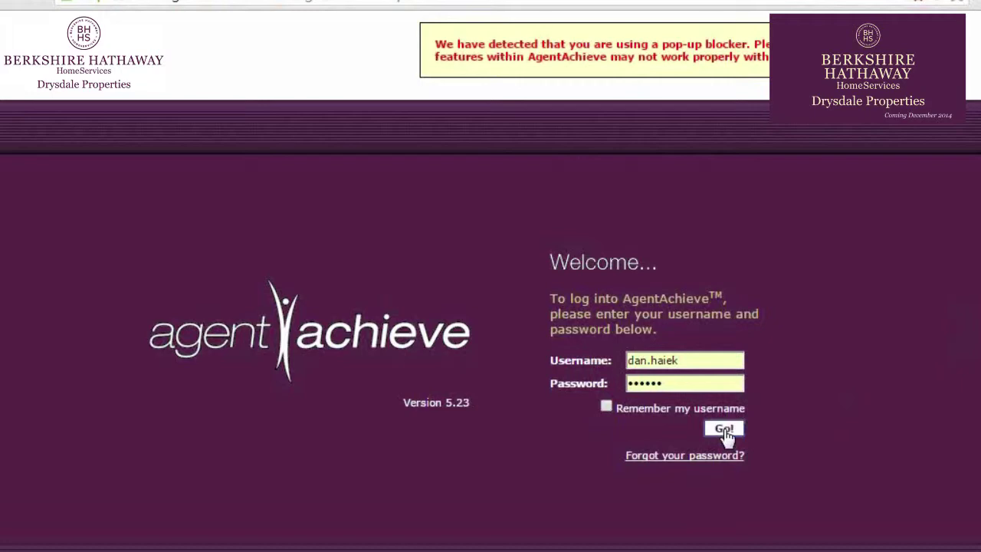
Log in to AgentAchieve and open Home Alert > View Accounts from the Notifications icon.
click(724, 430)
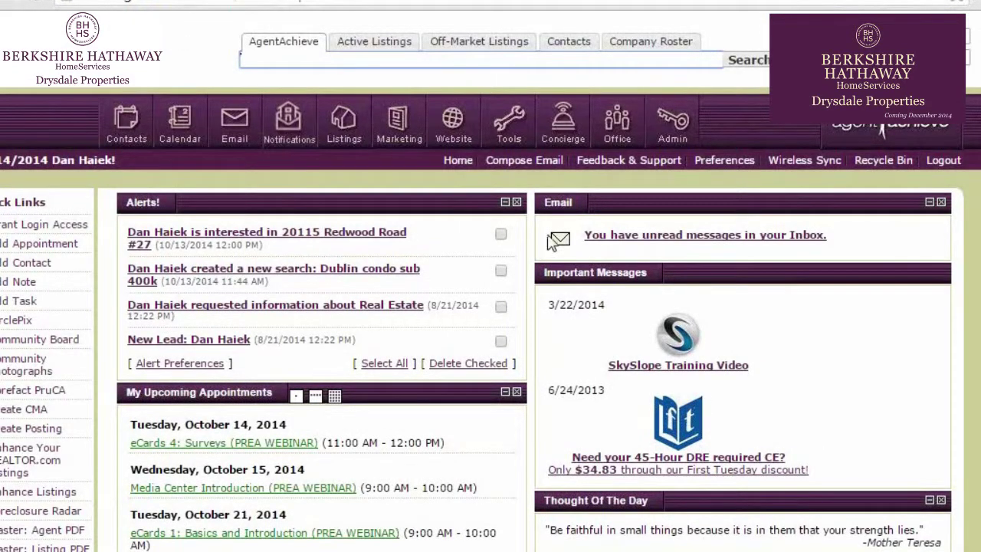
click(302, 117)
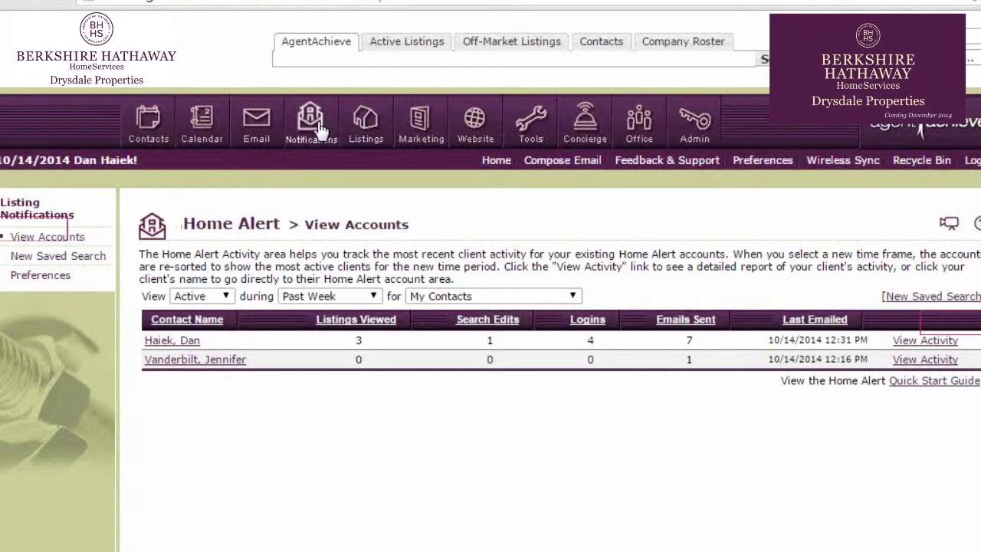
Start a New Saved Search, look up and select the contact by name, and proceed.
click(957, 299)
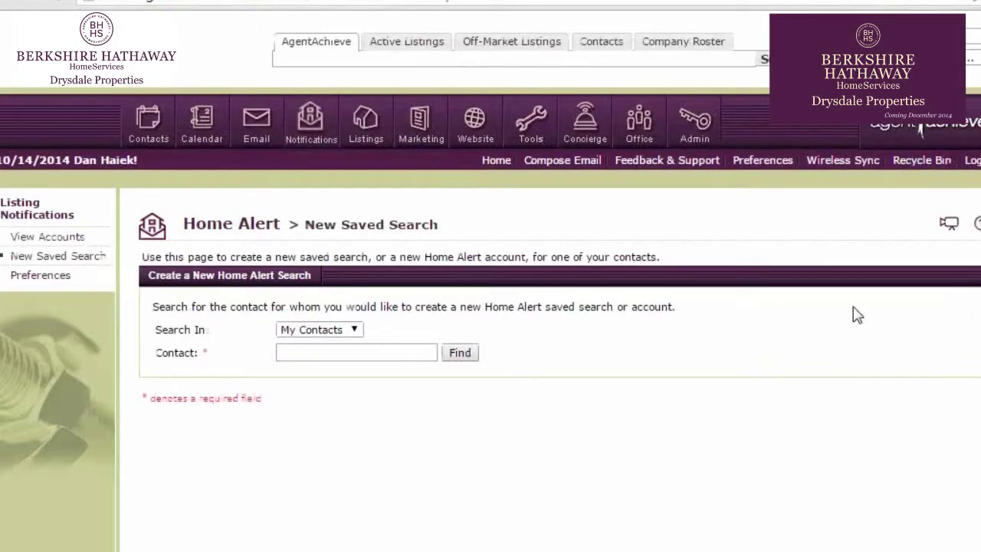
click(417, 353)
text(va)
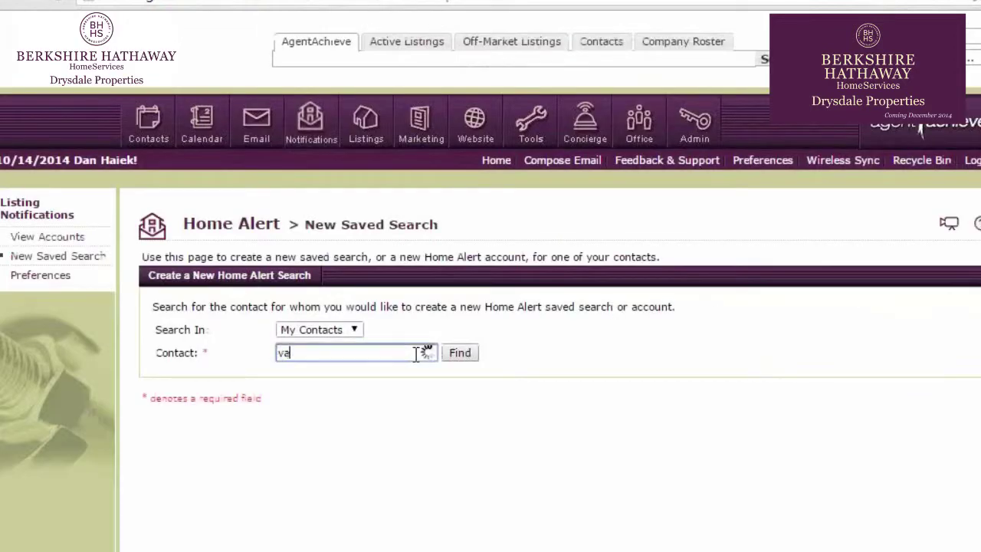
text(nder)
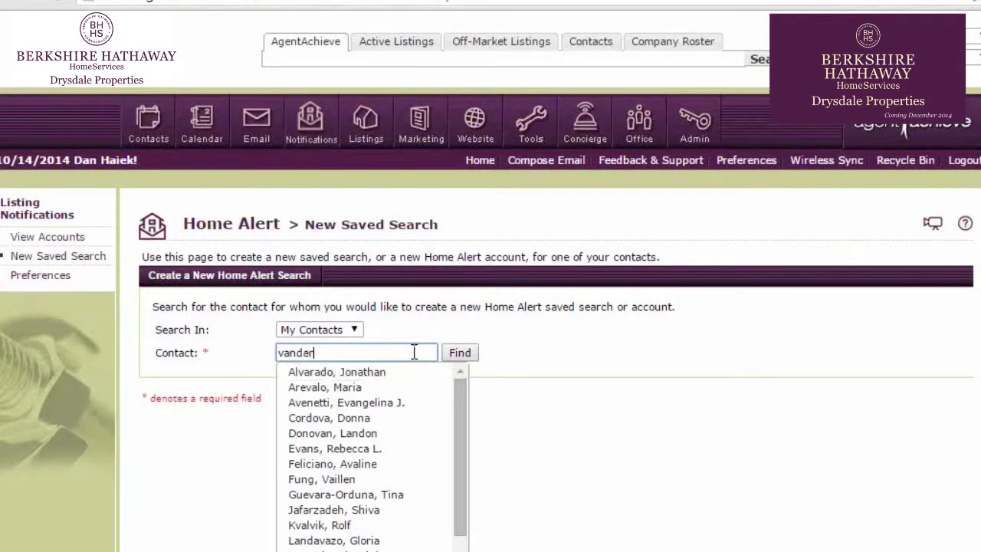
click(410, 375)
click(458, 357)
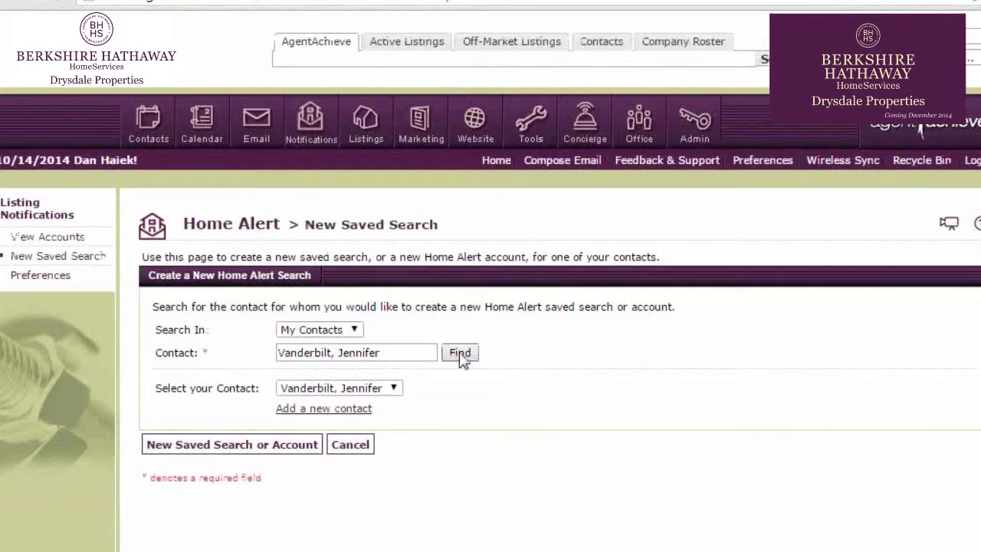
click(265, 451)
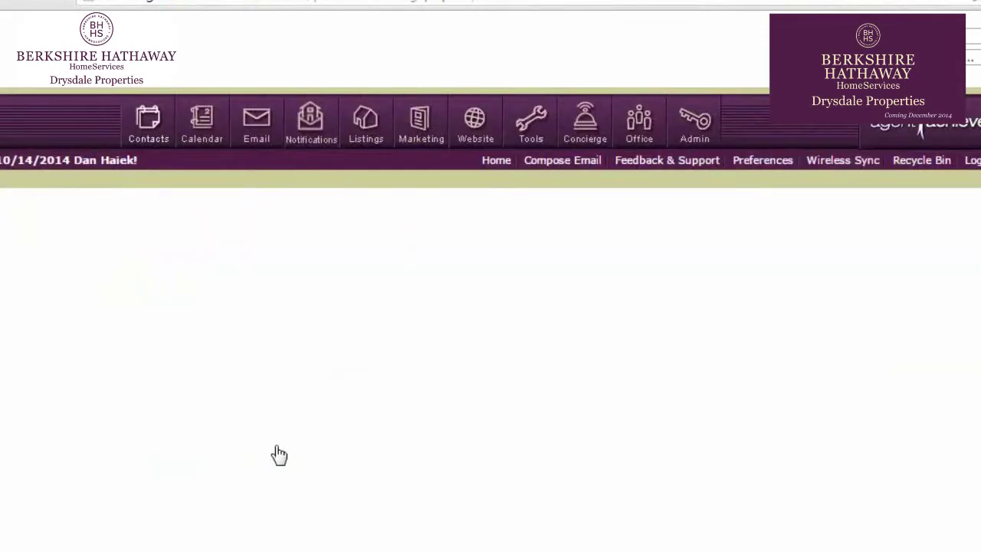
Enter the contact's username and password on the Home Alert sign-up form.
scroll(311, 445, down, 3)
click(354, 318)
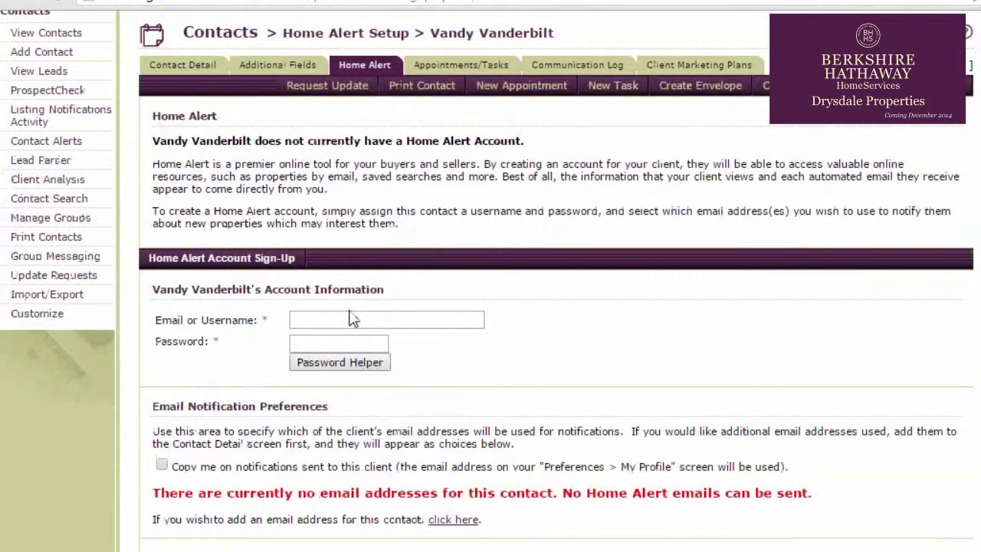
key(Tab)
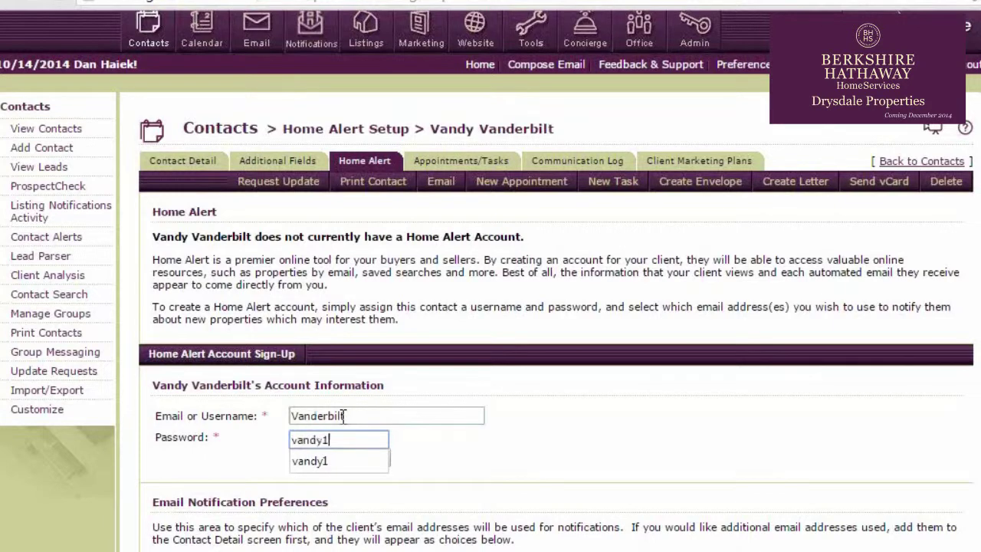
click(344, 416)
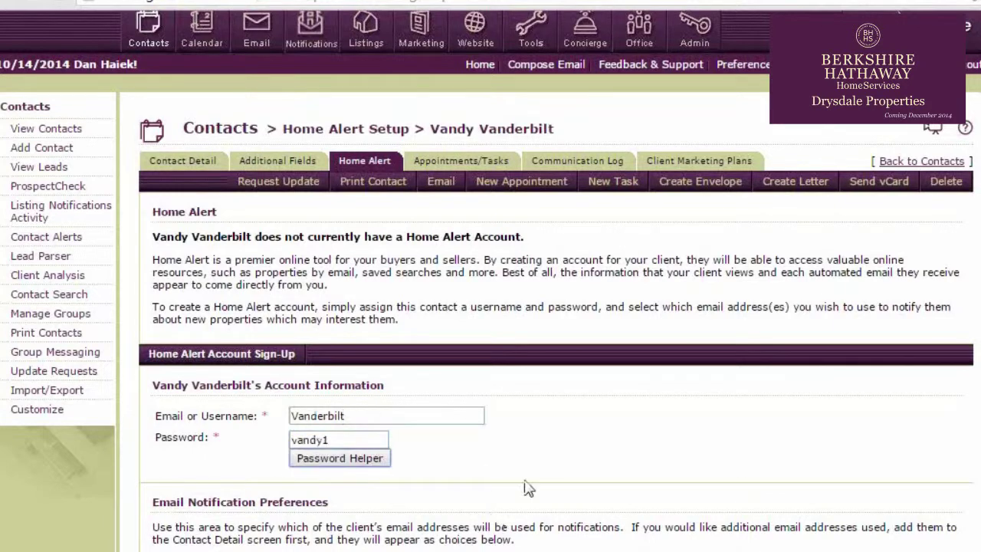
Tick Copy me on notifications and choose Create a new Saved Search.
scroll(529, 434, down, 3)
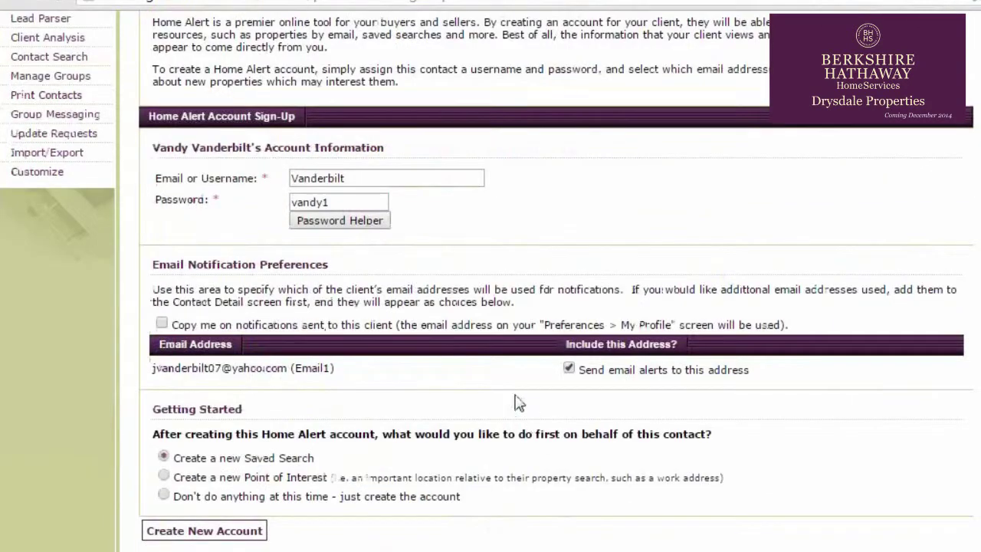
click(162, 323)
click(163, 475)
click(164, 496)
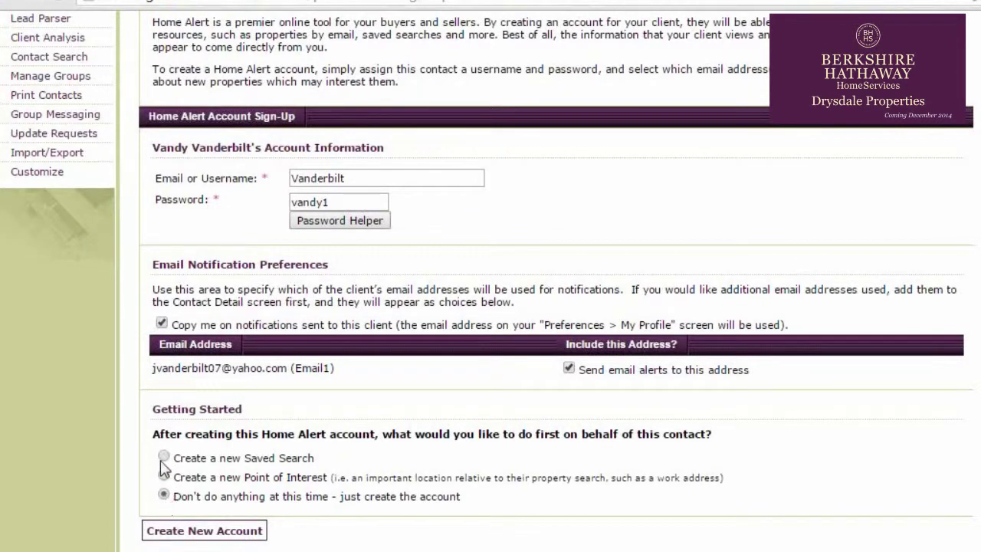
click(164, 457)
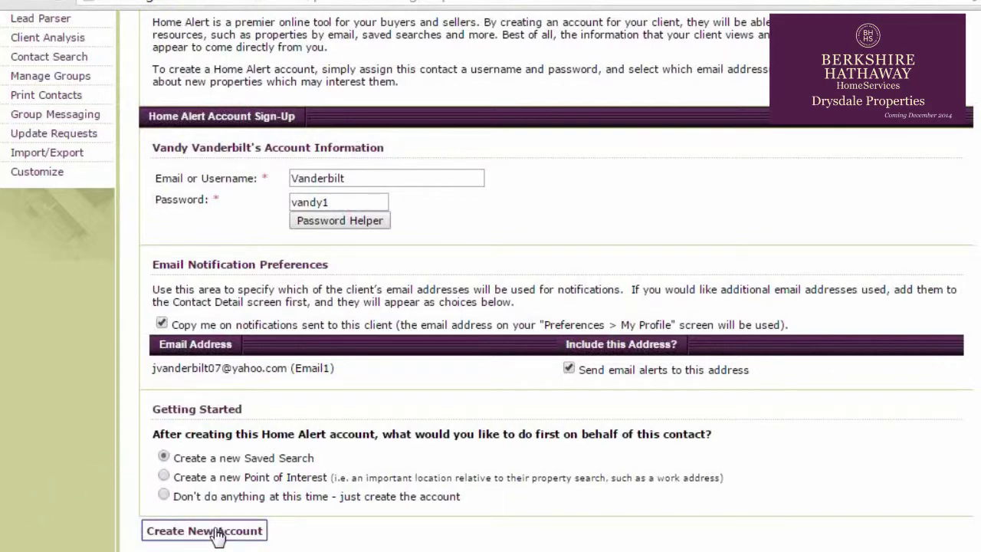
Create the account, name the search 'Castro Valley homes', and email Daily including Active listings.
click(217, 530)
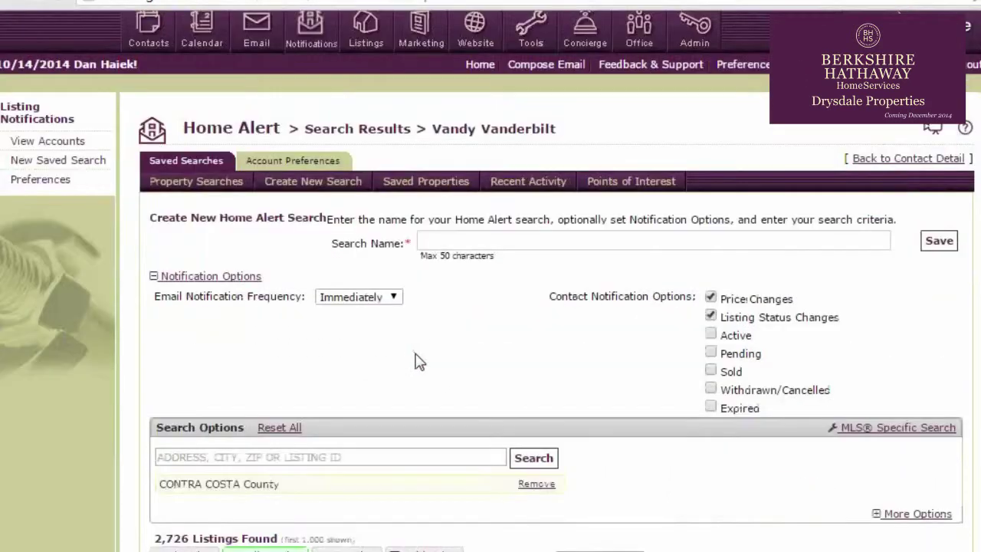
scroll(415, 355, down, 1)
click(480, 143)
text(Castro Valley)
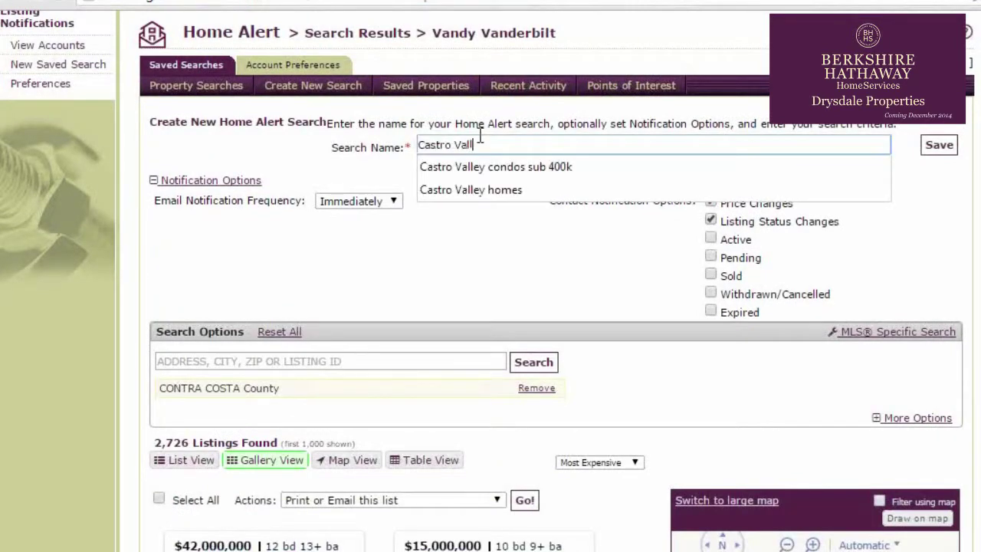
key(Down)
key(Down)
key(Return)
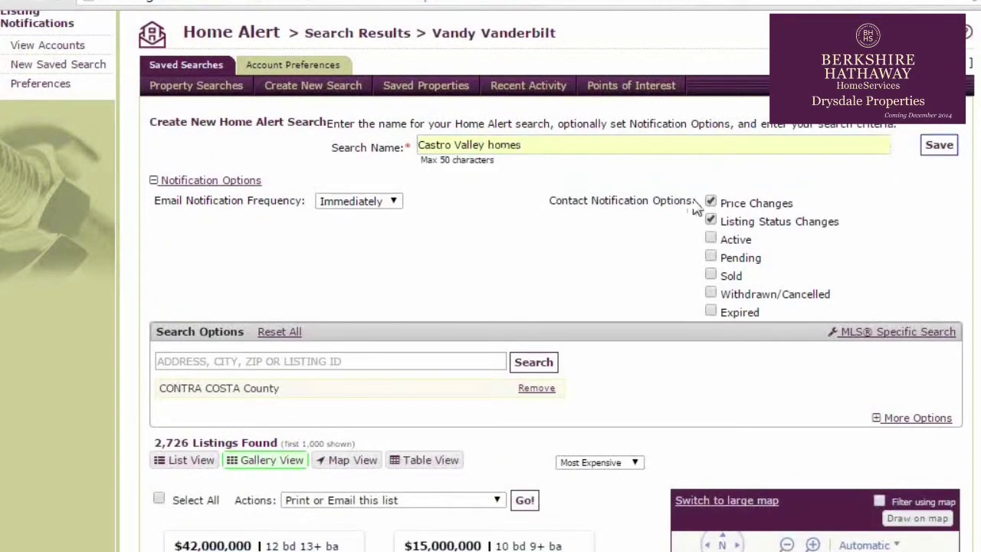
click(391, 201)
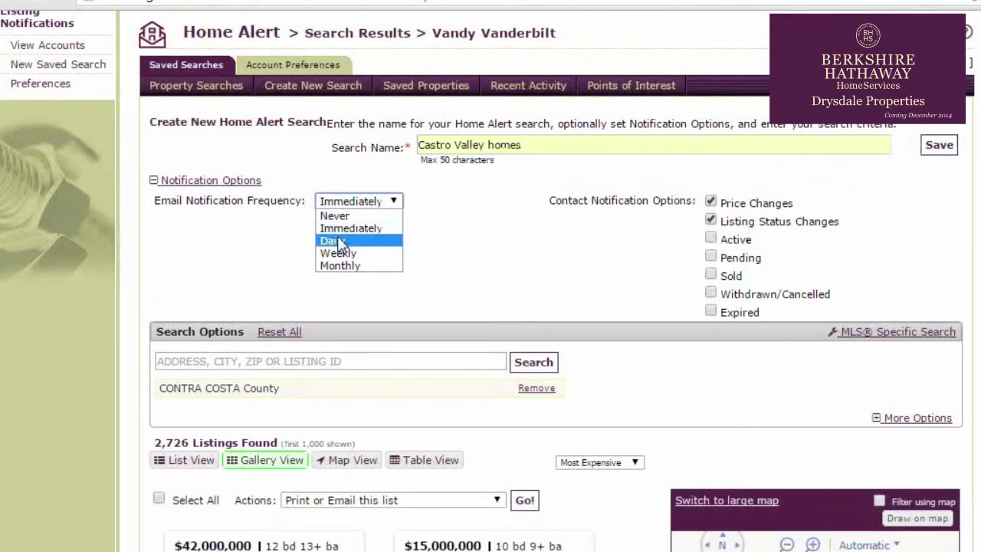
click(338, 241)
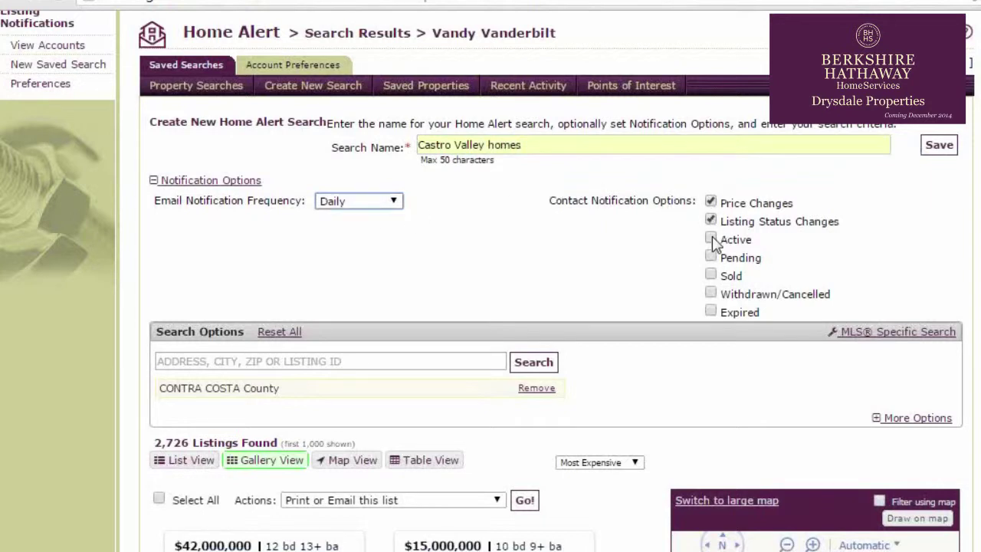
click(712, 239)
Under More Options, set the search city to Castro Valley, CA.
click(915, 424)
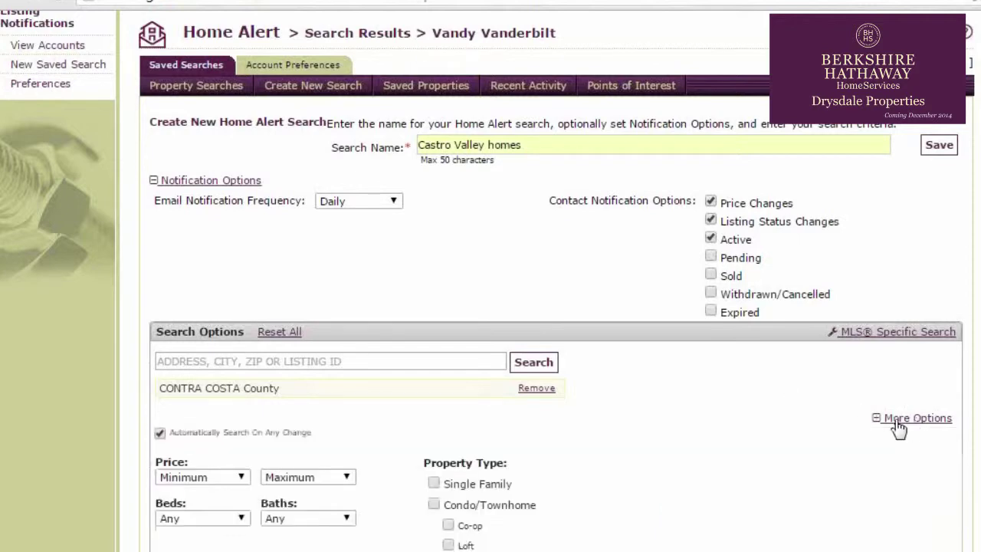
scroll(594, 348, down, 1)
click(395, 263)
text(CASTRO VALLEY)
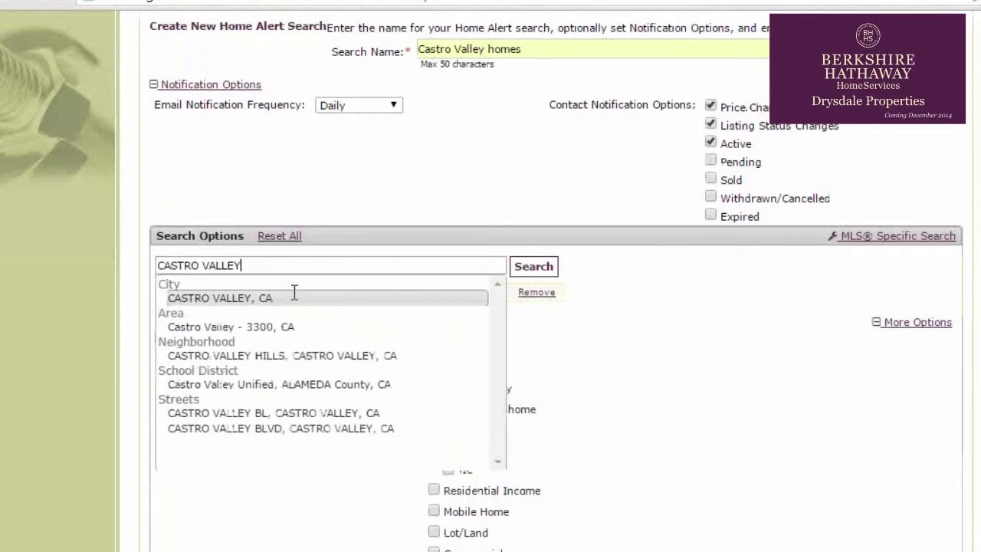
click(294, 295)
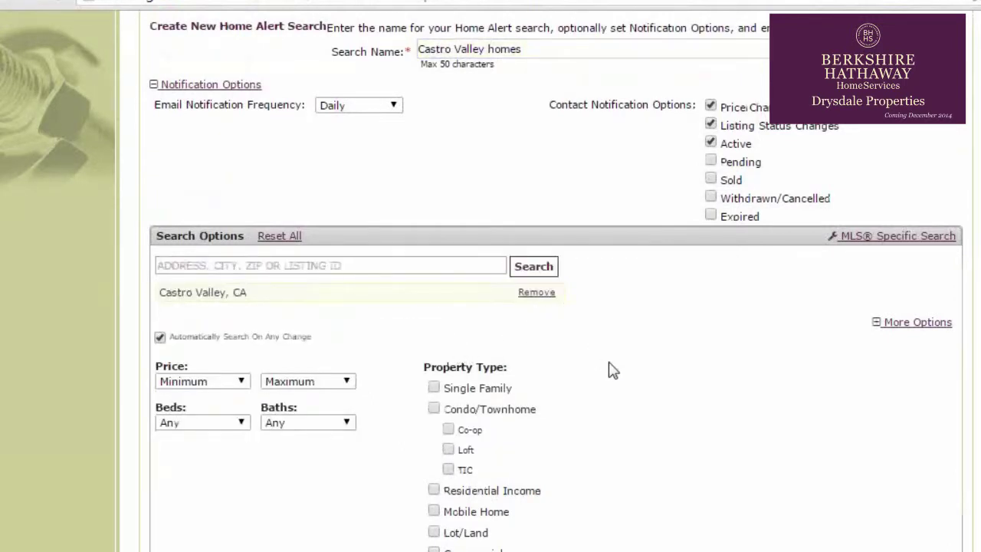
Set the price range to $475,000 minimum and $575,000 maximum.
scroll(519, 313, down, 1)
click(202, 286)
scroll(195, 421, down, 5)
scroll(195, 364, up, 5)
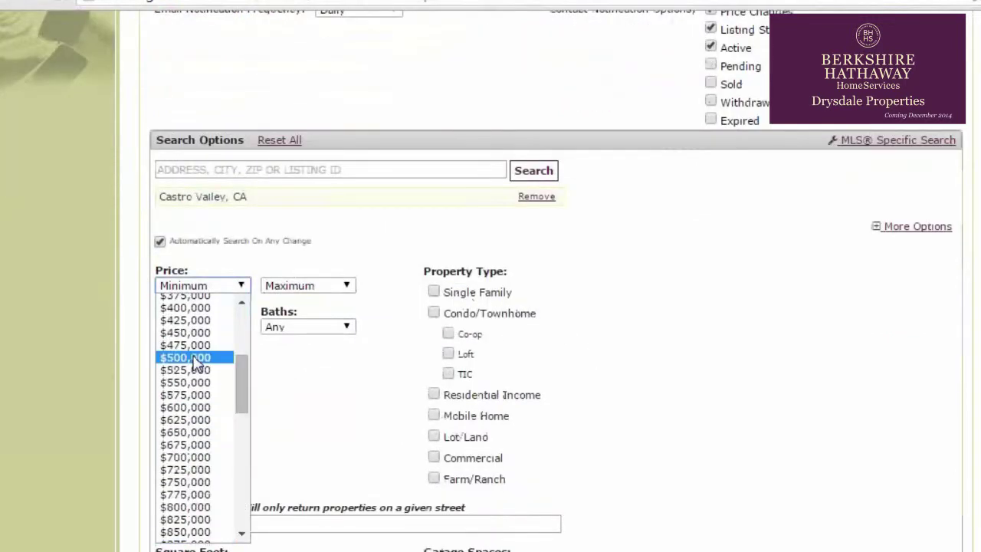
click(198, 382)
click(309, 285)
scroll(306, 267, down, 4)
click(306, 265)
Limit to Single Family homes with 2+ beds and save the alert.
click(433, 442)
scroll(429, 410, down, 4)
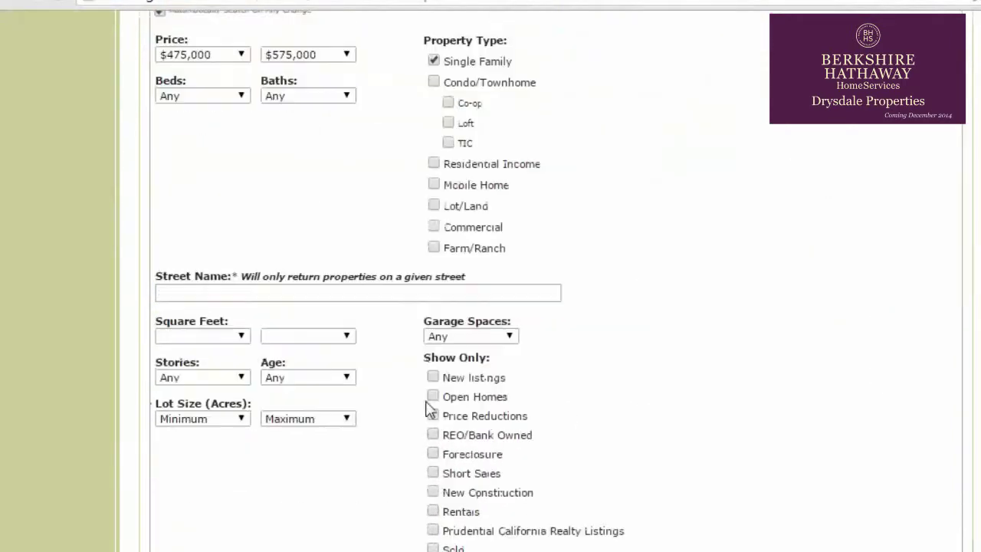
click(245, 98)
click(229, 137)
scroll(609, 306, up, 10)
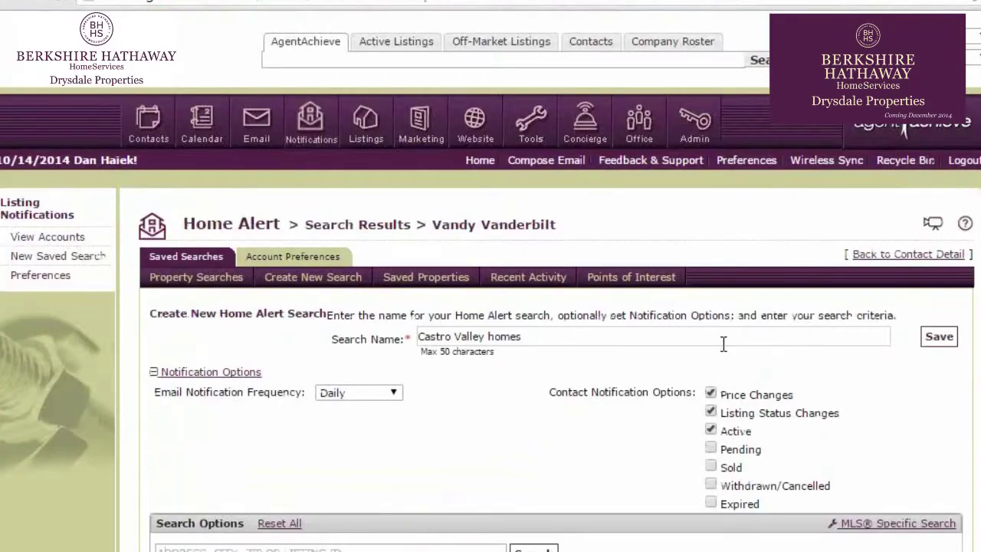
click(940, 340)
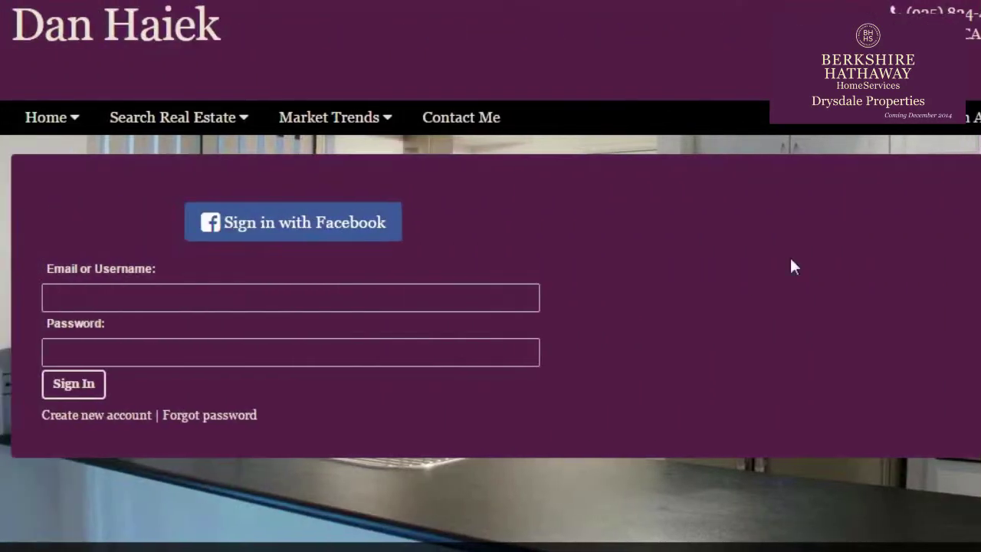
Sign in with the client's e-mail and password and browse the Saved Searches list.
click(379, 289)
key(Tab)
text(••••••)
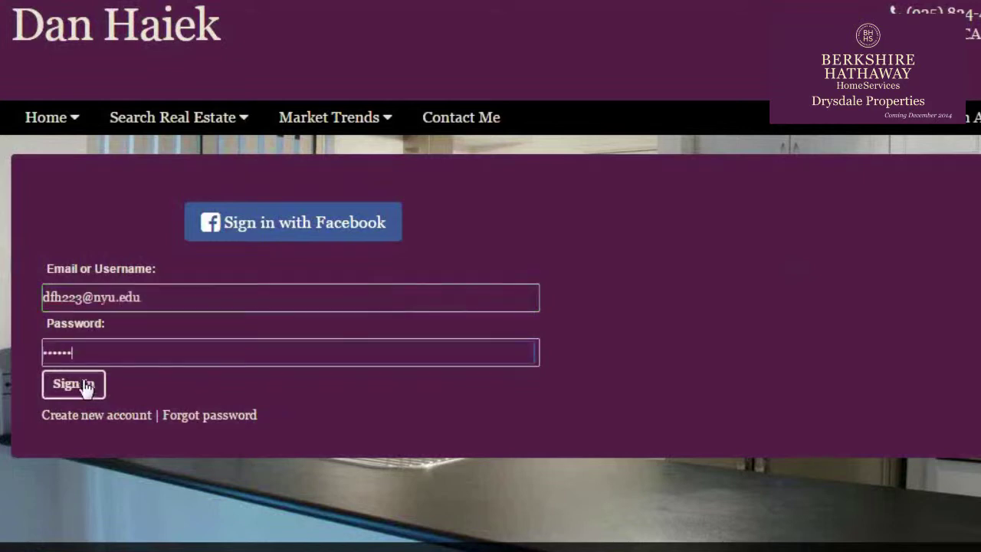
click(74, 385)
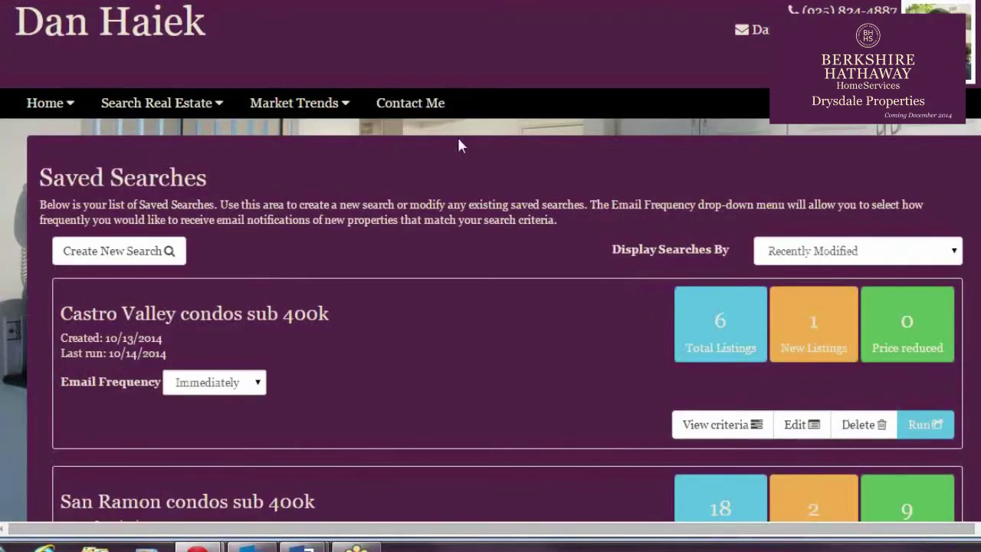
scroll(489, 210, down, 5)
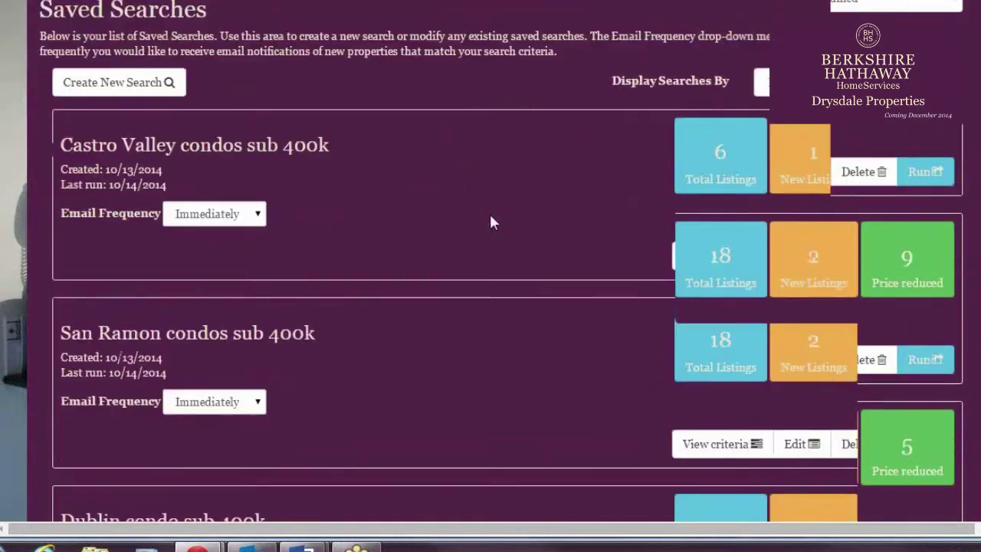
scroll(491, 216, down, 3)
scroll(490, 215, up, 8)
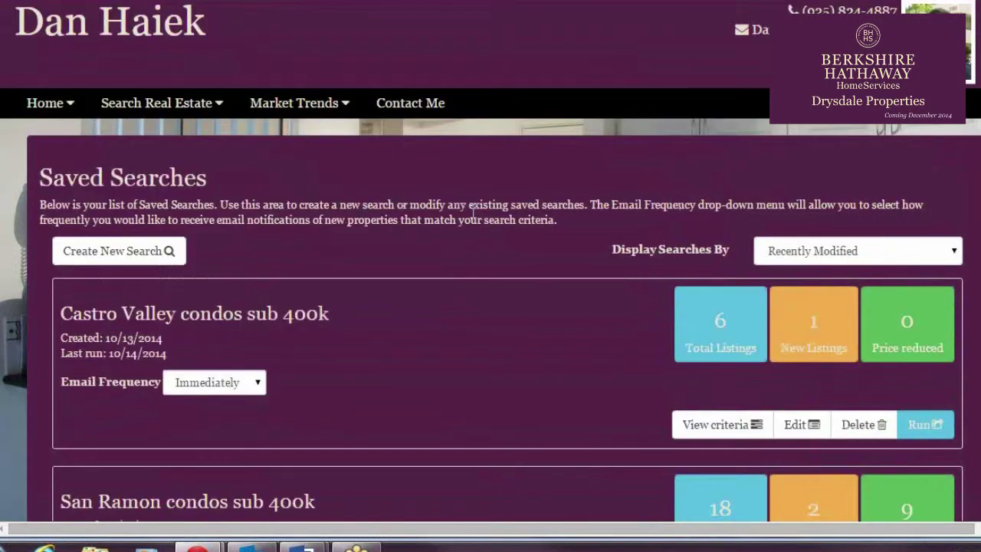
Create a new search named '94605 condos' with Daily email notifications and save it.
click(119, 257)
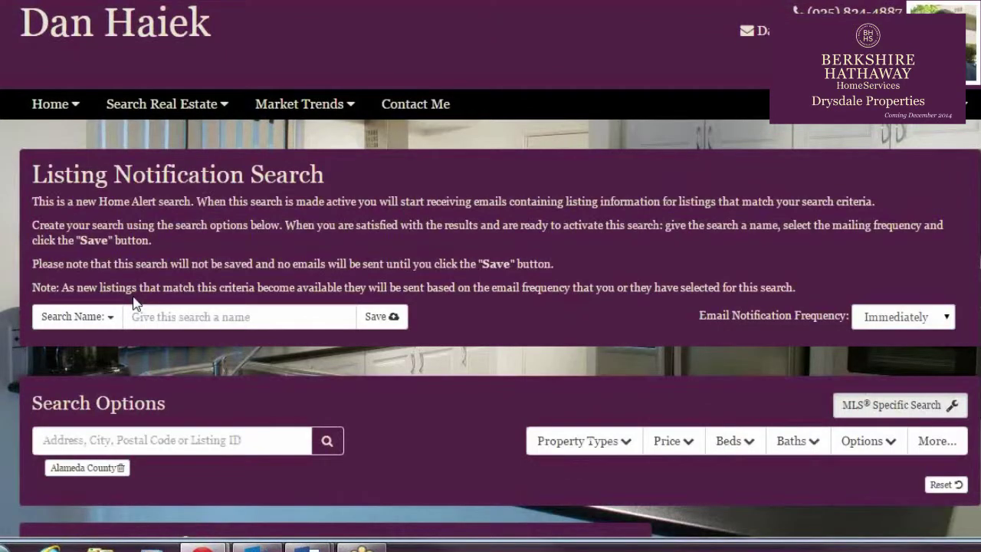
scroll(407, 375, down, 2)
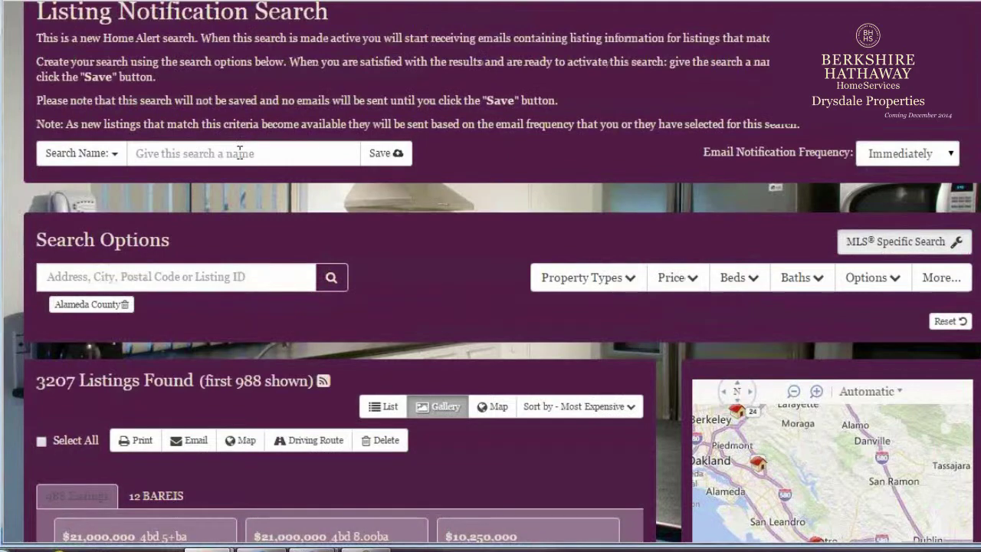
click(246, 153)
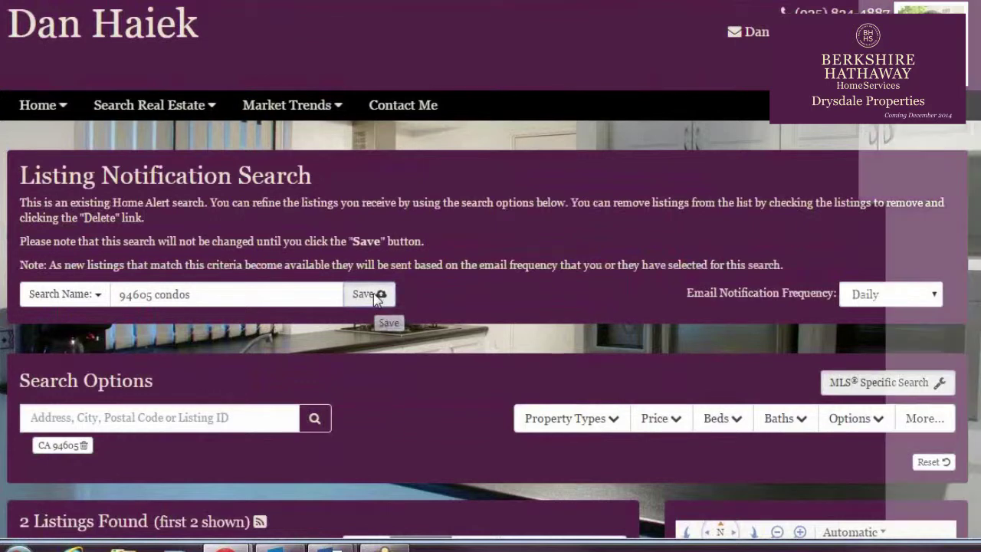
click(374, 293)
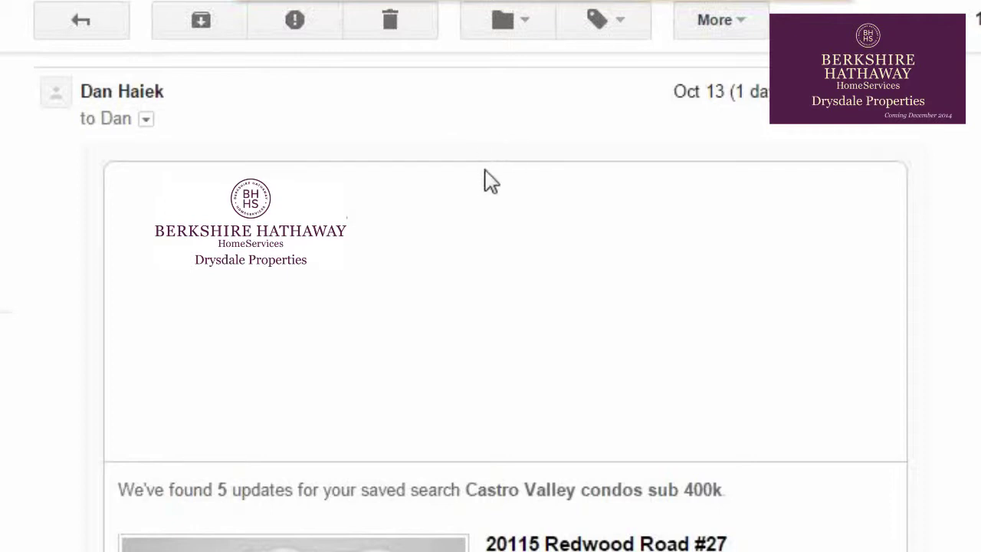
scroll(480, 158, down, 3)
scroll(480, 158, down, 6)
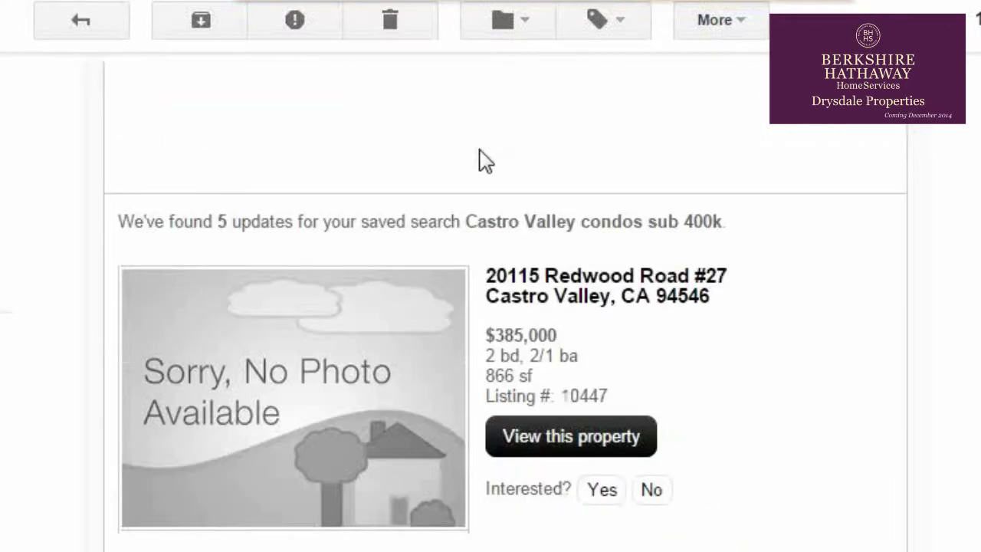
scroll(480, 158, down, 3)
scroll(479, 158, down, 6)
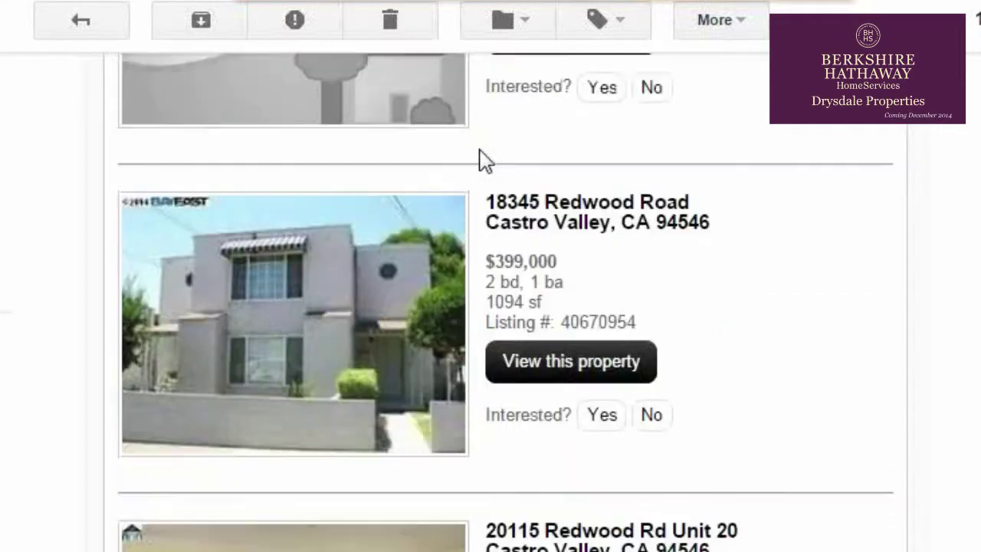
scroll(481, 158, down, 9)
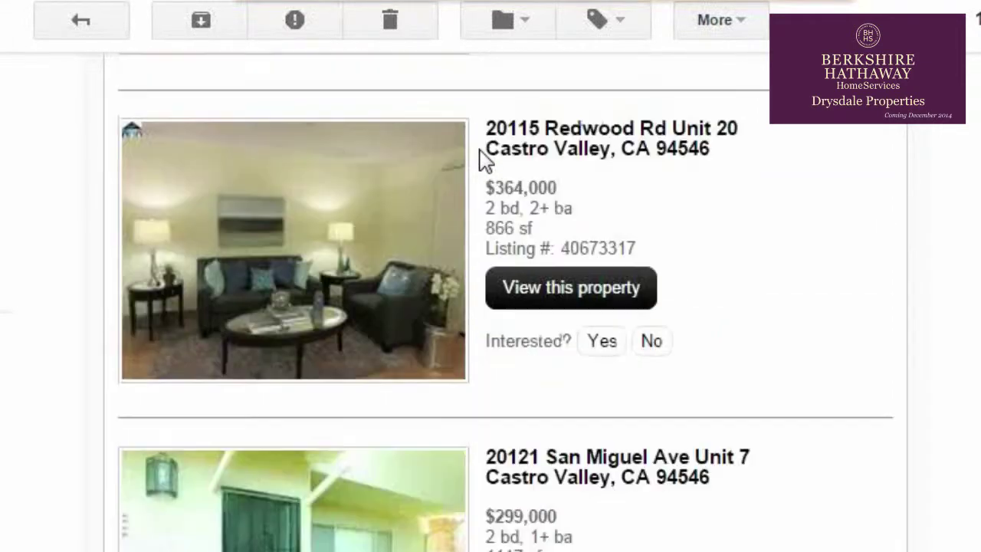
scroll(483, 161, down, 12)
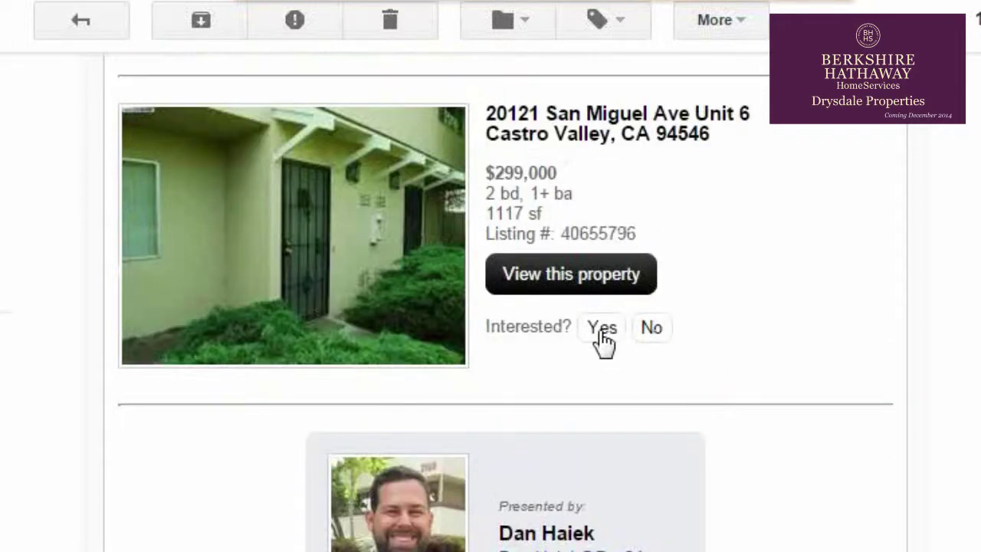
click(611, 261)
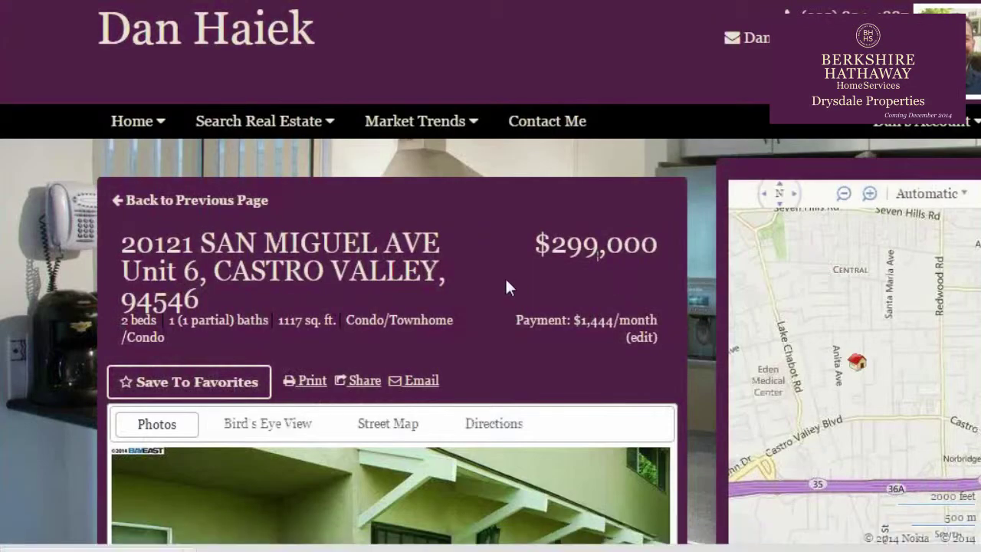
scroll(506, 286, down, 1)
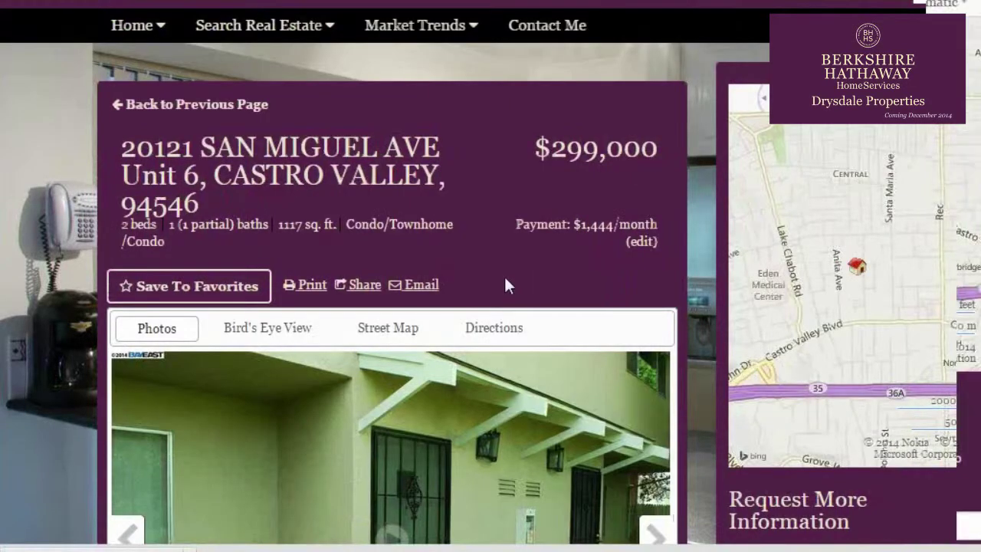
scroll(506, 285, down, 3)
scroll(504, 283, down, 1)
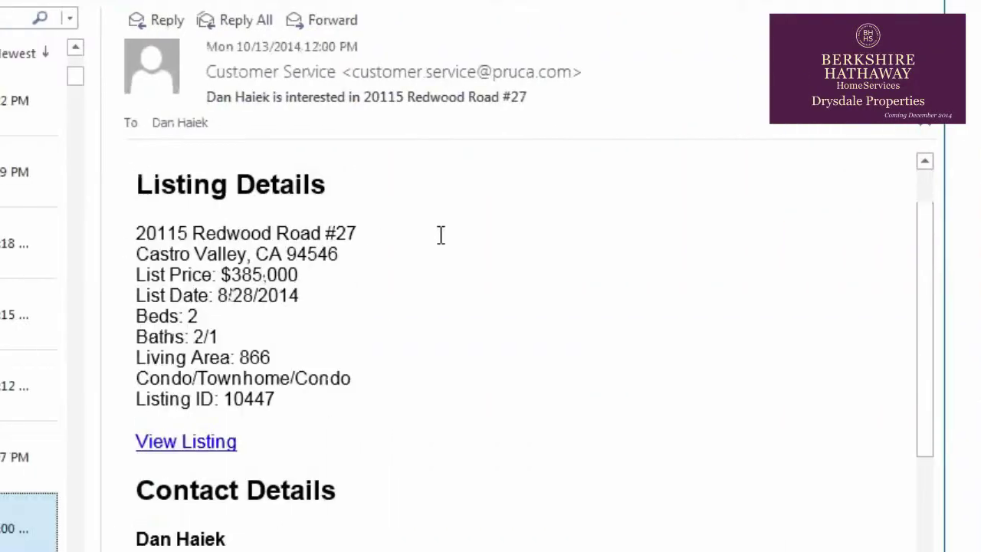
scroll(441, 236, down, 3)
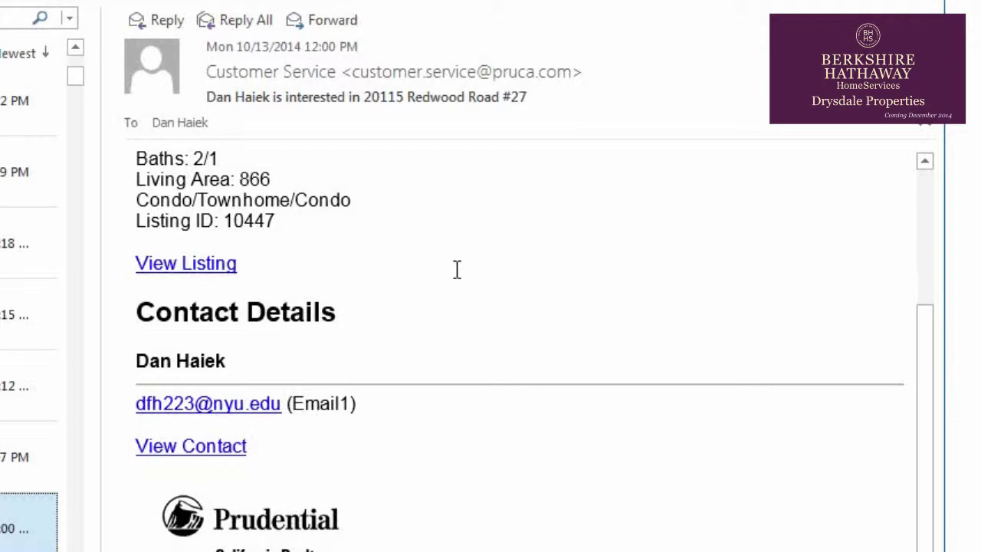
scroll(457, 269, up, 4)
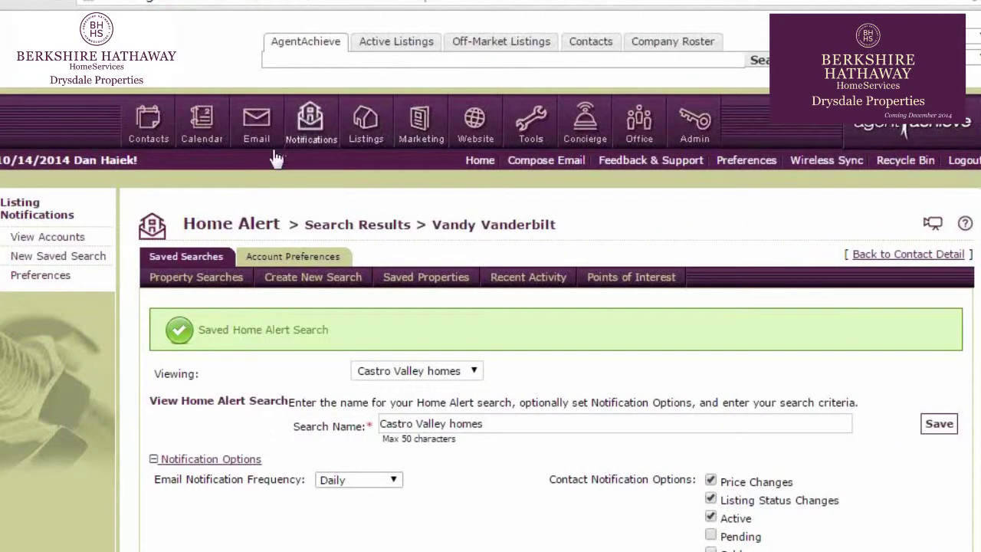
Review the New Listing Notification introductory and closing messages, including its subject line and intro text.
click(60, 275)
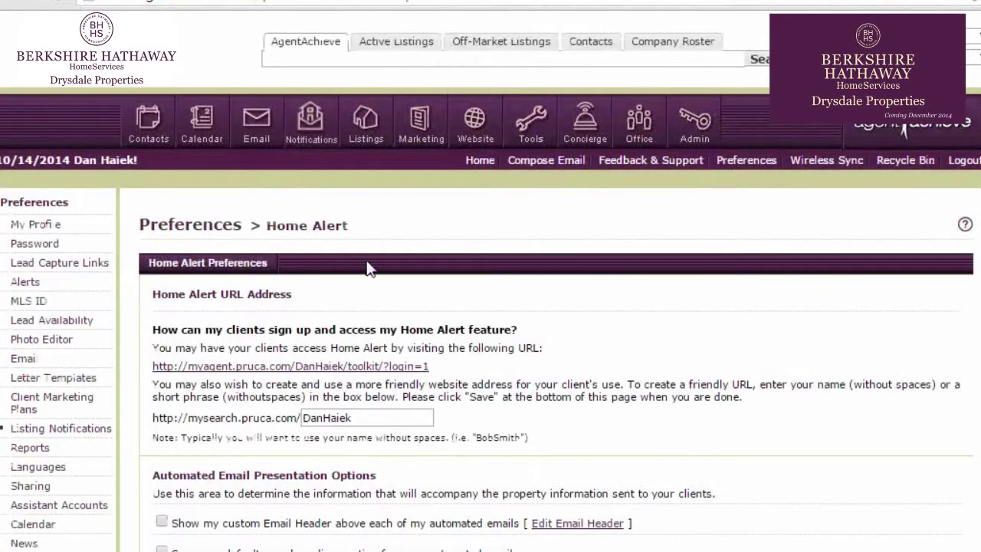
scroll(369, 268, down, 5)
scroll(376, 267, down, 1)
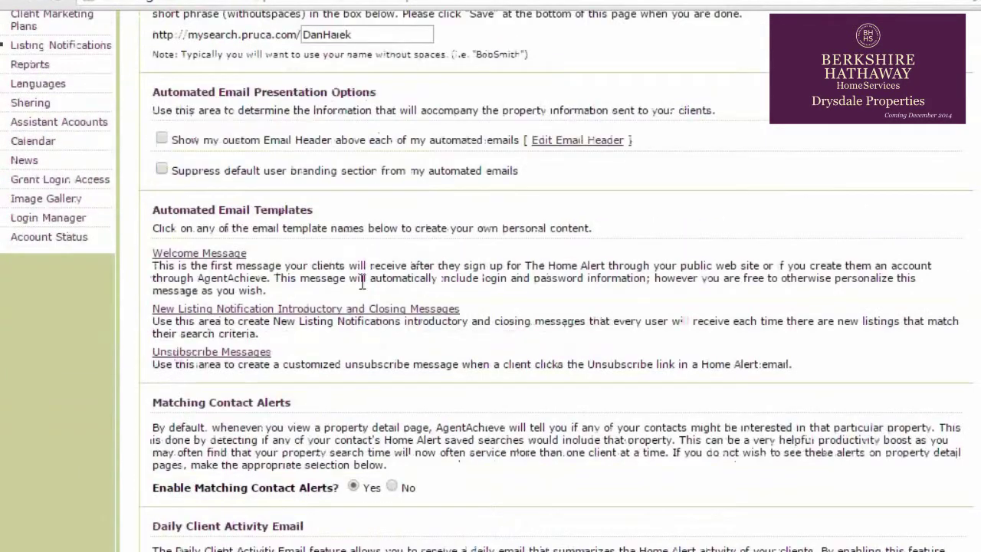
click(341, 312)
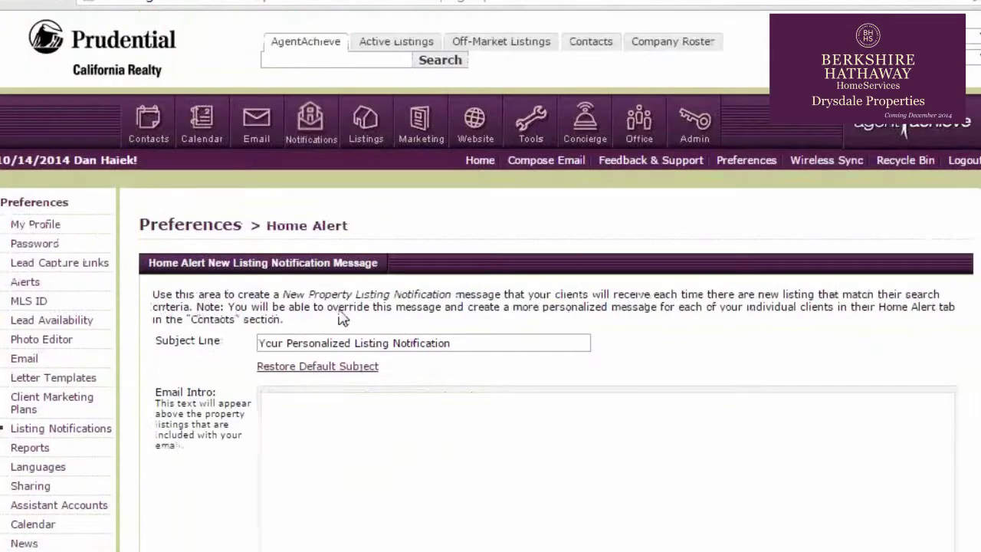
scroll(460, 284, down, 2)
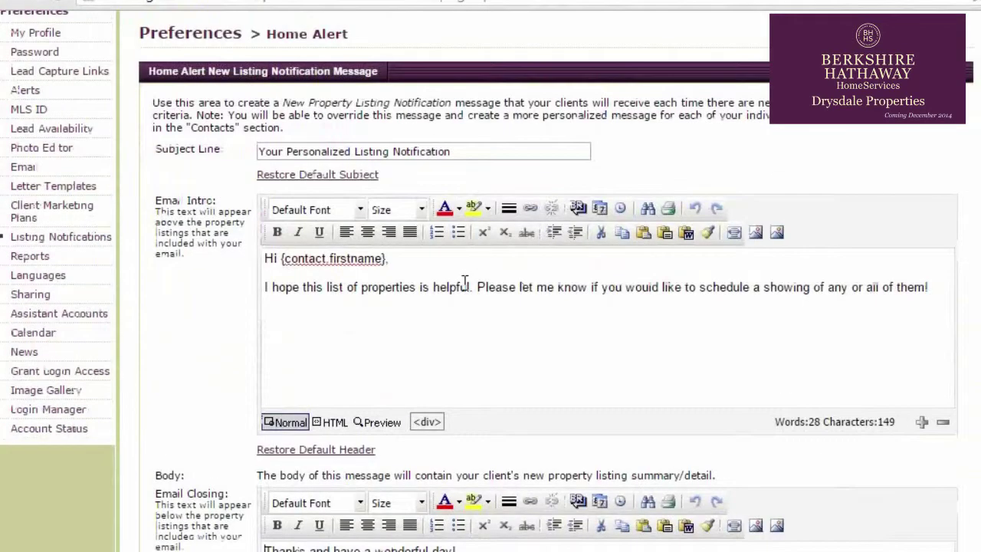
click(312, 151)
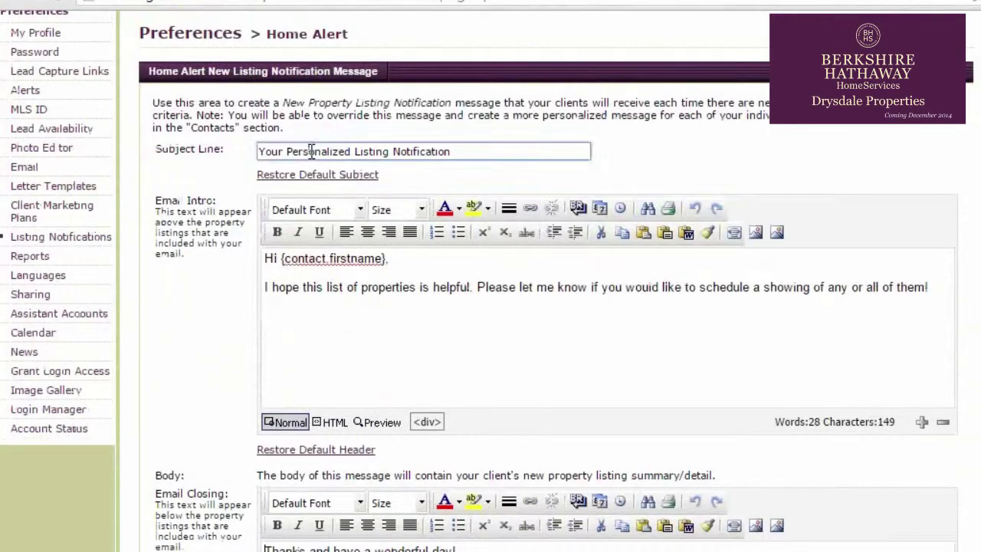
click(490, 155)
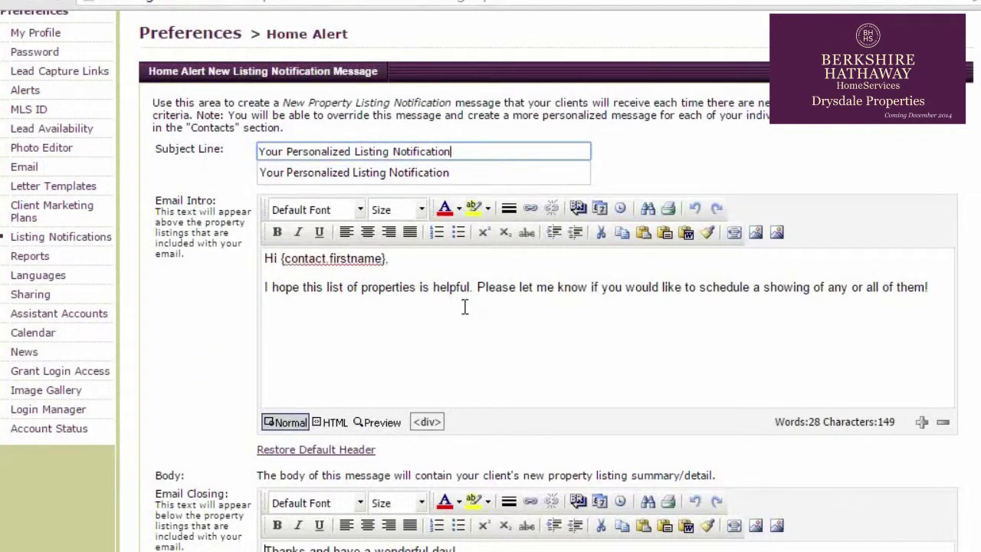
click(460, 287)
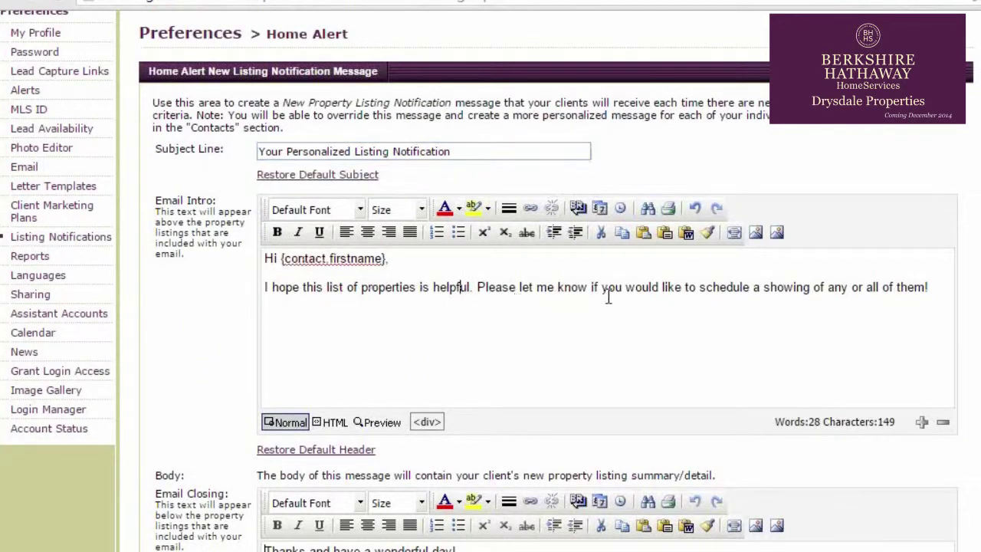
scroll(610, 297, down, 3)
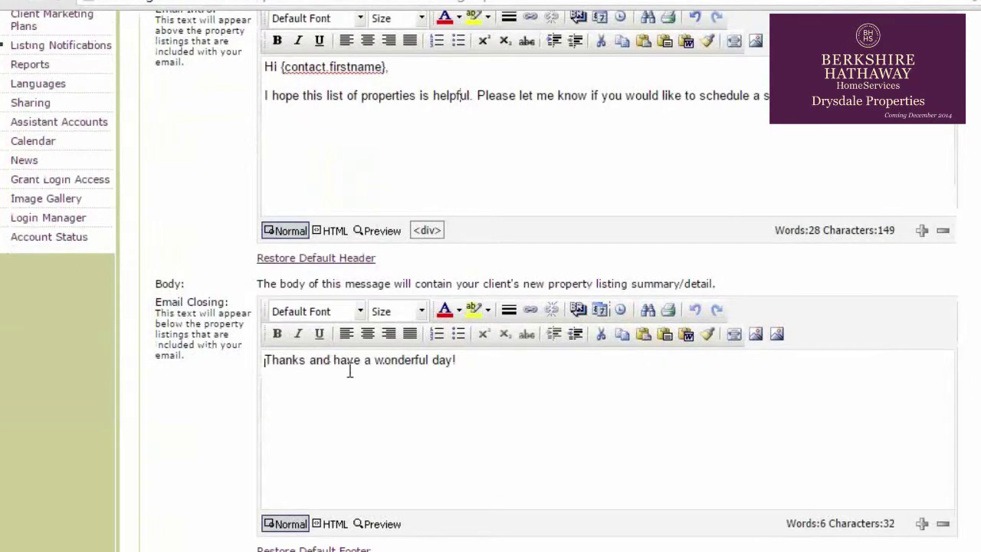
scroll(350, 370, down, 1)
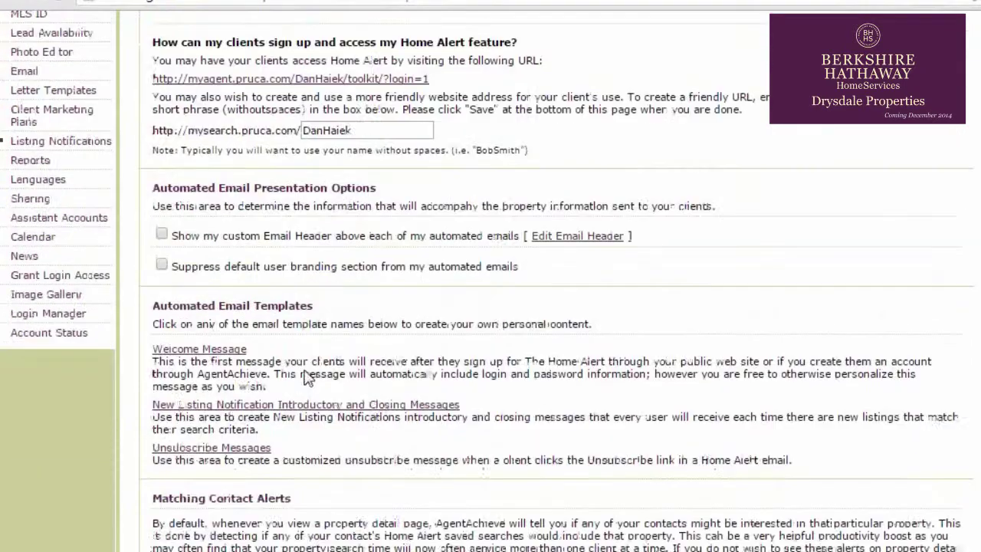
scroll(306, 372, down, 1)
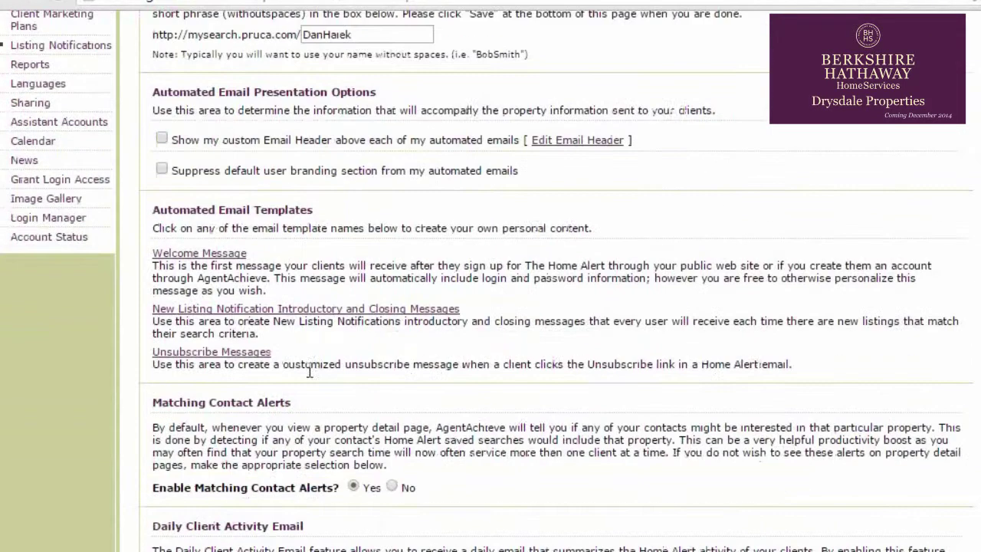
Save the Welcome Message template with subject 'Welcome to the Prudential Home Alert service!'.
click(218, 257)
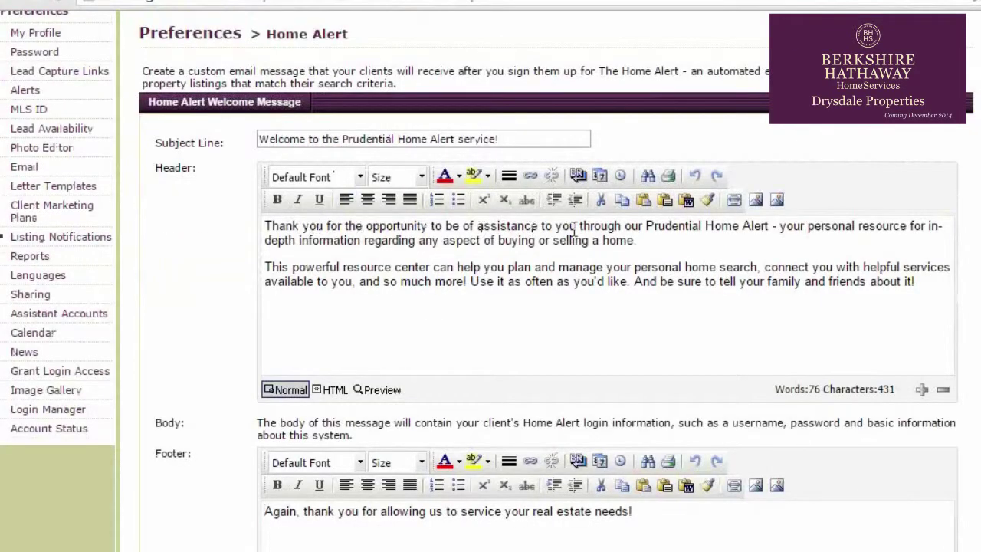
scroll(815, 391, down, 3)
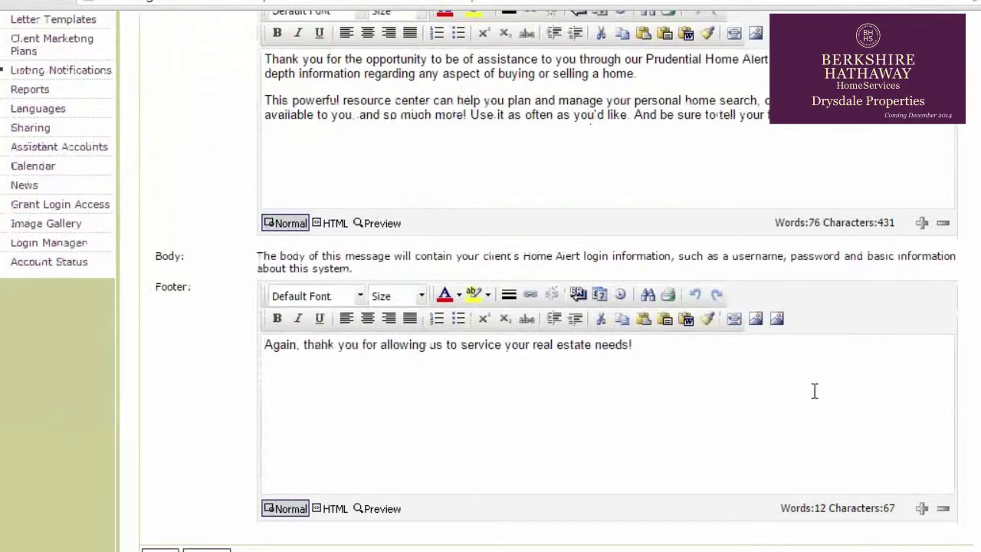
click(160, 550)
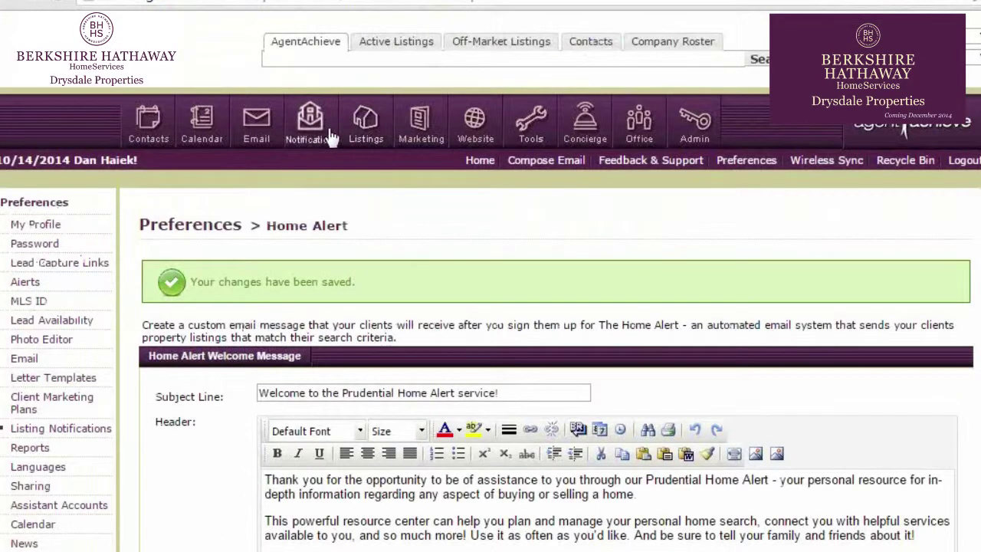
For the first contact's 94605 condos search, set a custom email subject 'Oakland condos' with a daily Oakland condo listings greeting.
click(322, 128)
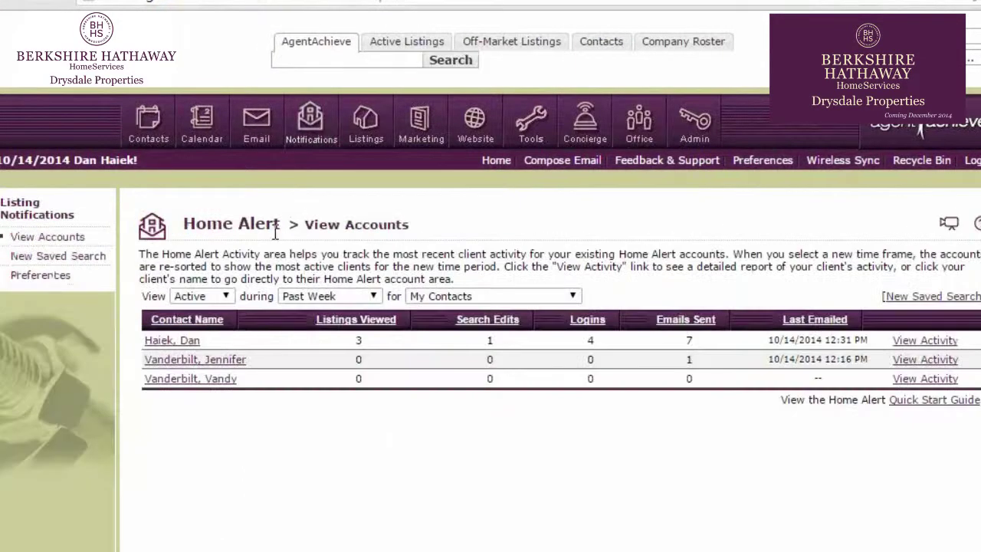
click(190, 346)
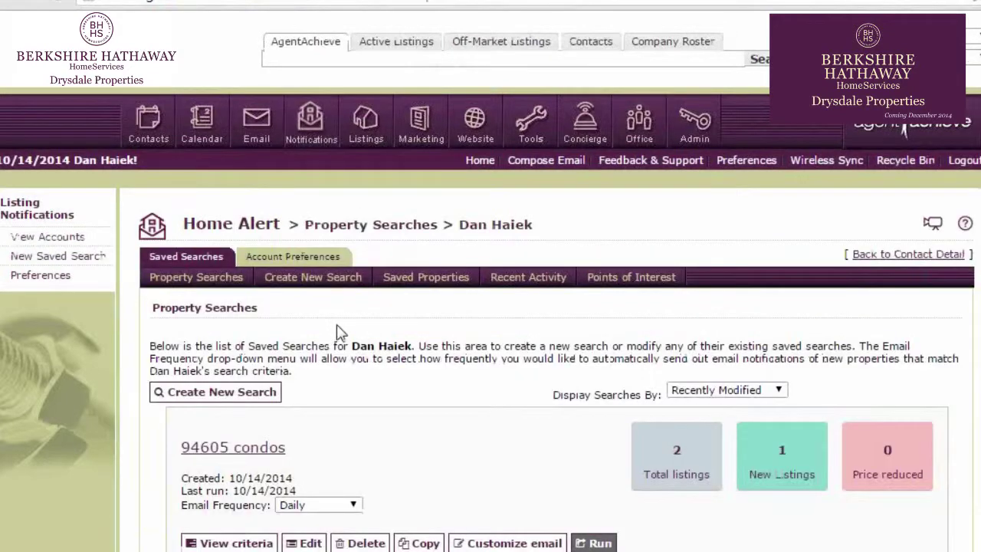
scroll(342, 333, down, 3)
scroll(531, 369, down, 2)
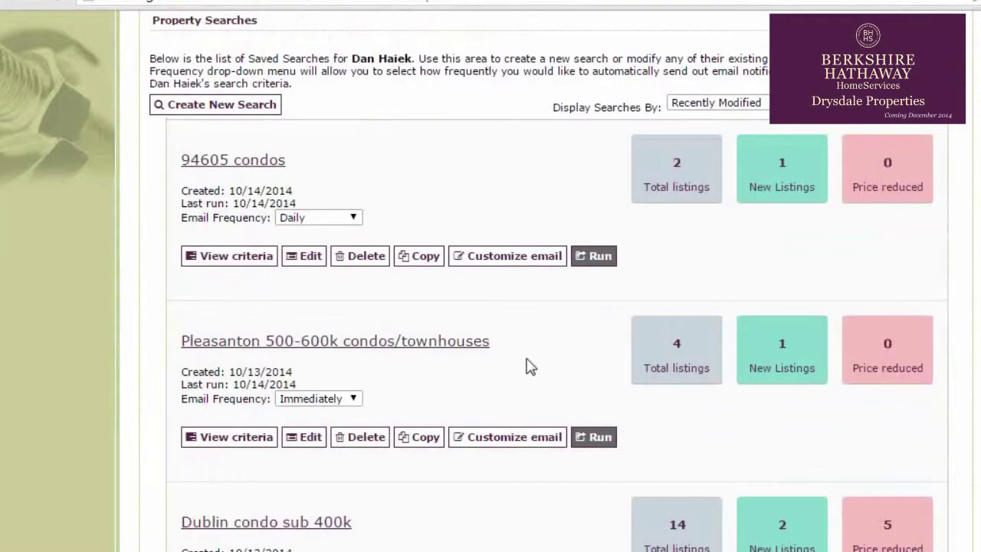
click(518, 262)
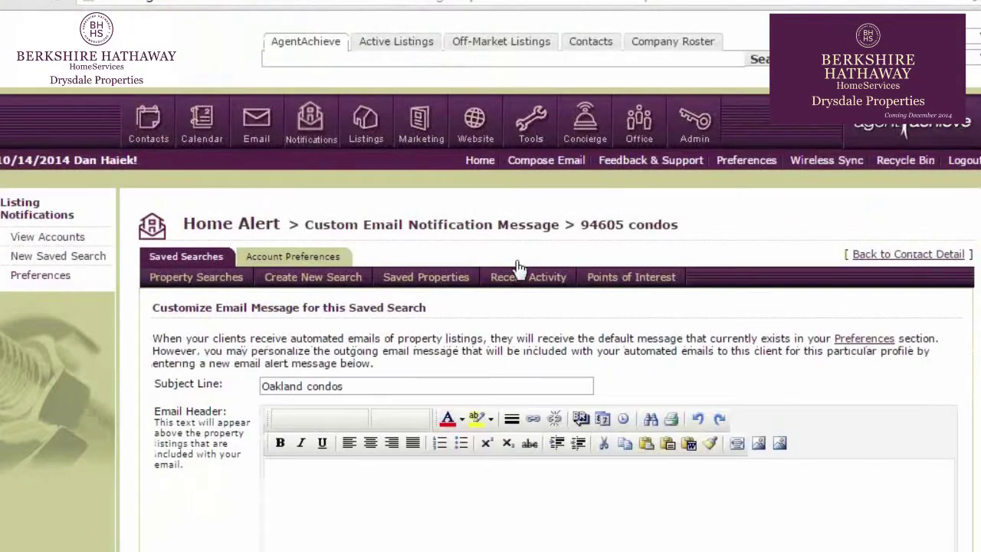
scroll(526, 281, down, 3)
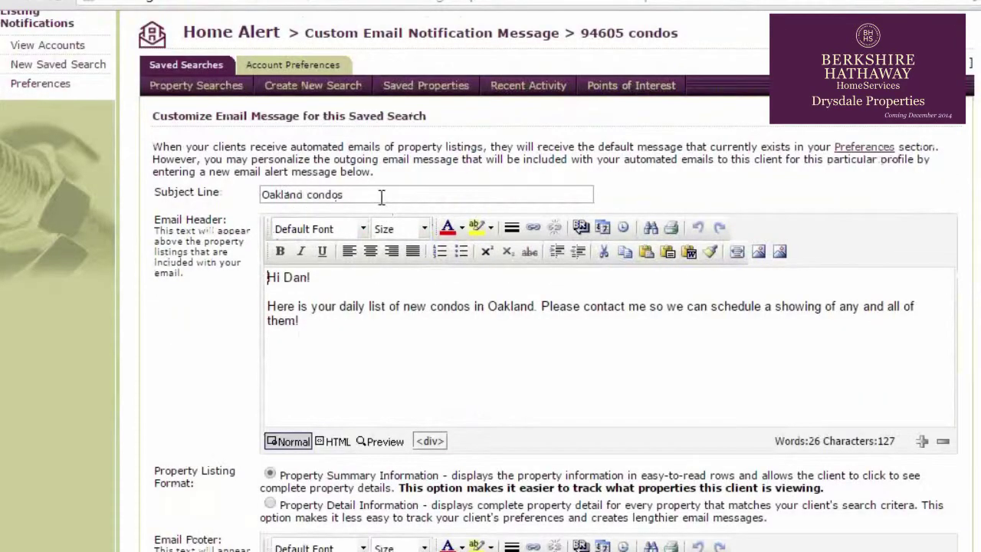
click(334, 284)
scroll(508, 316, down, 3)
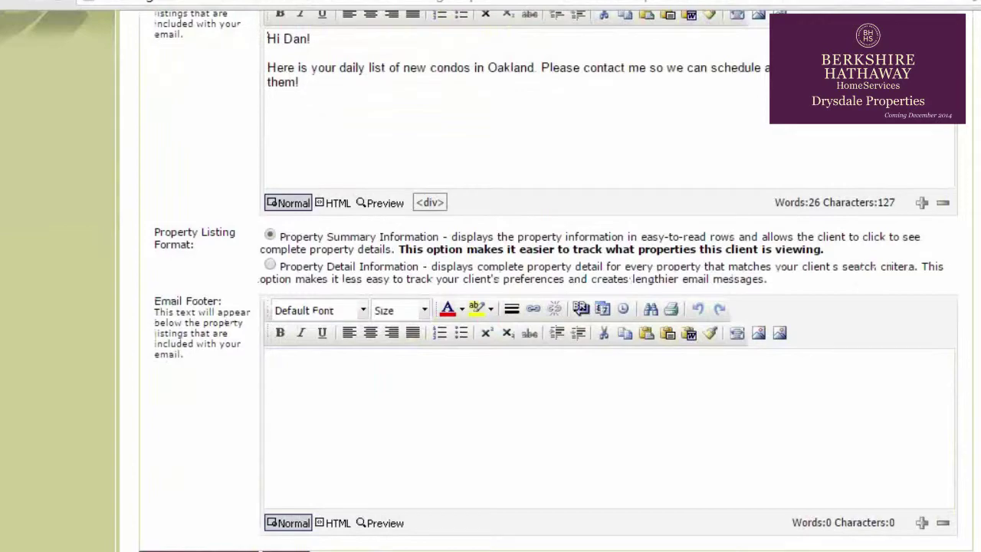